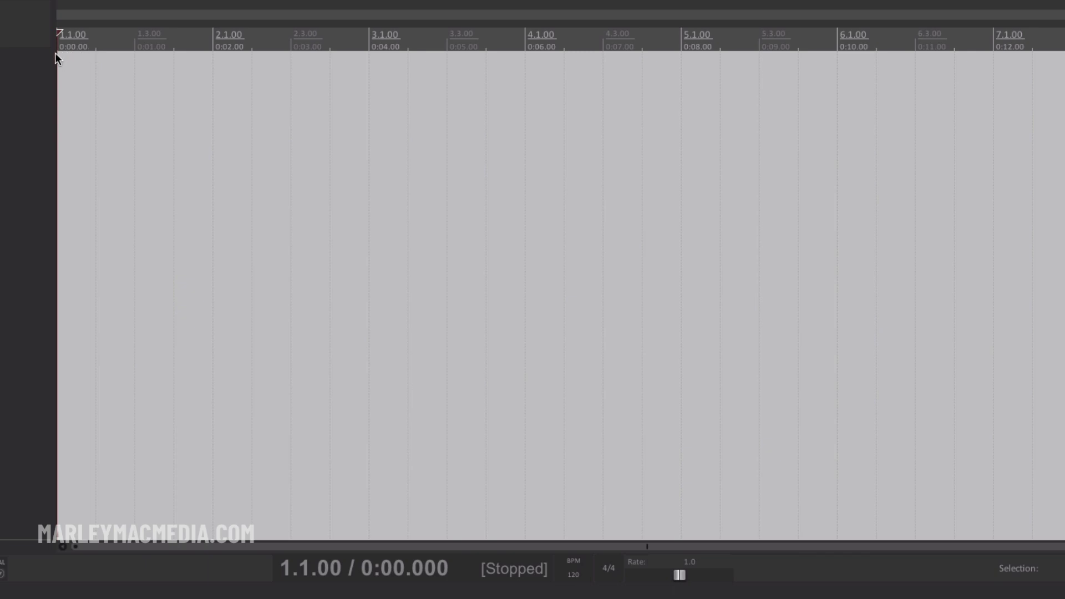
Try time selections over the first beats, bars 2 to 3, then the whole first bar.
left_click_drag(56, 45, 204, 46)
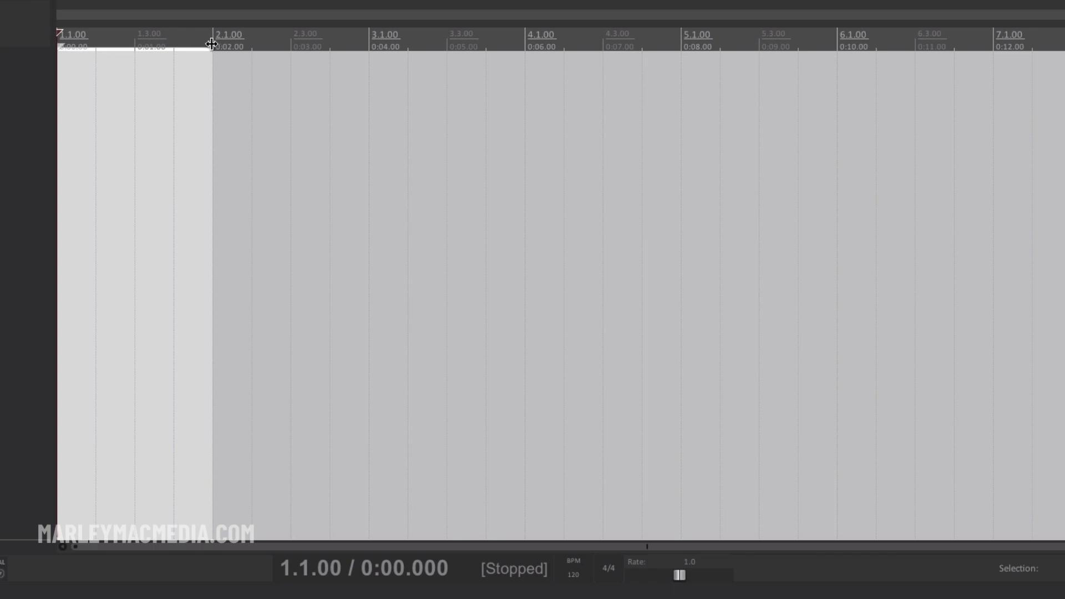
left_click_drag(215, 42, 524, 43)
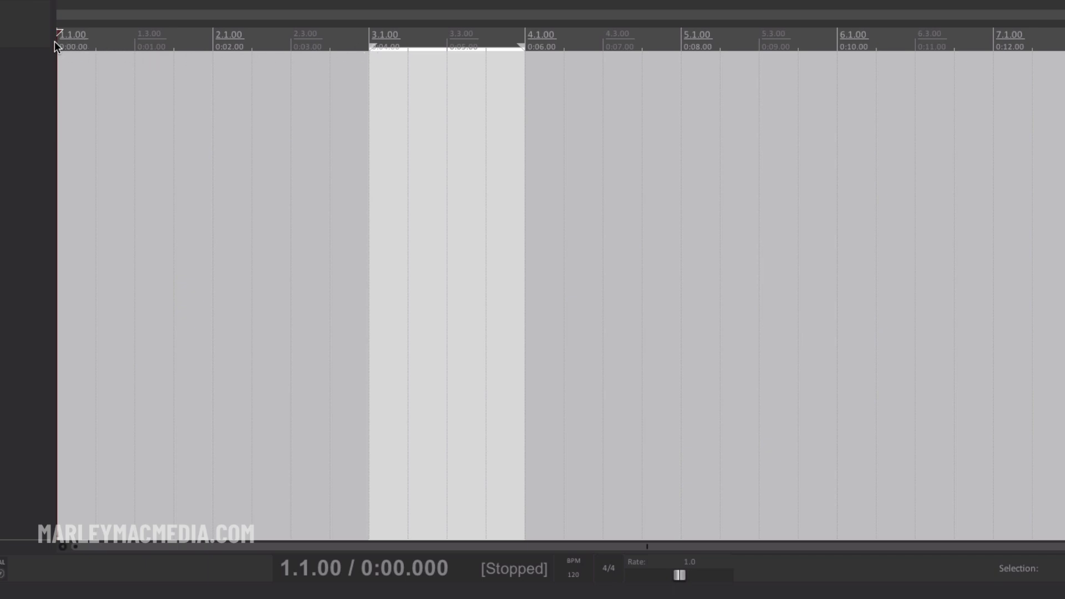
left_click_drag(57, 42, 212, 44)
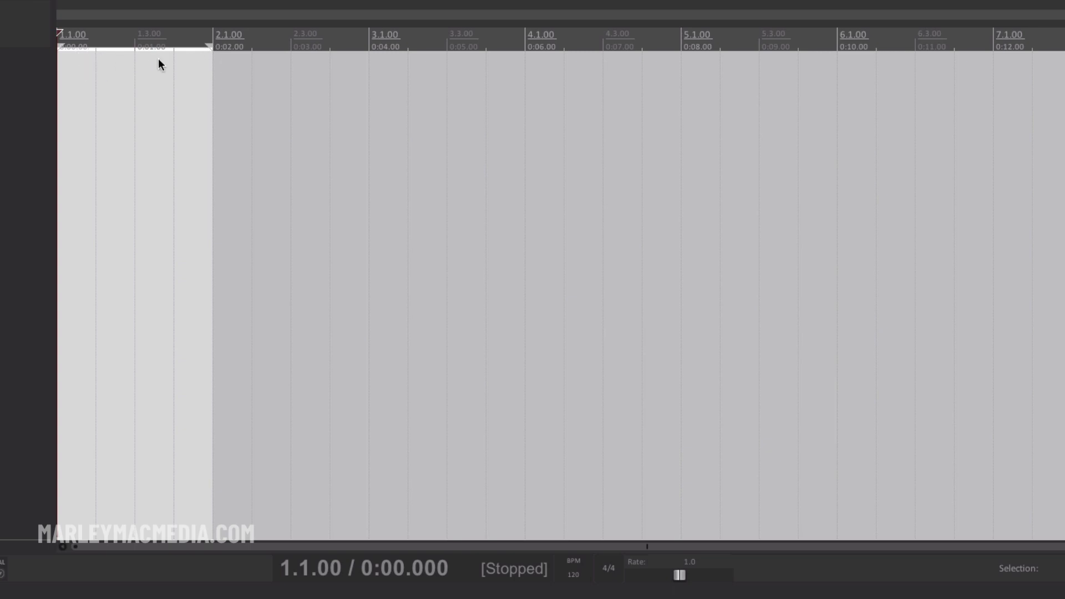
Jump the edit position around, then select the range from 1.1.00 to 3.3.00.
key("End")
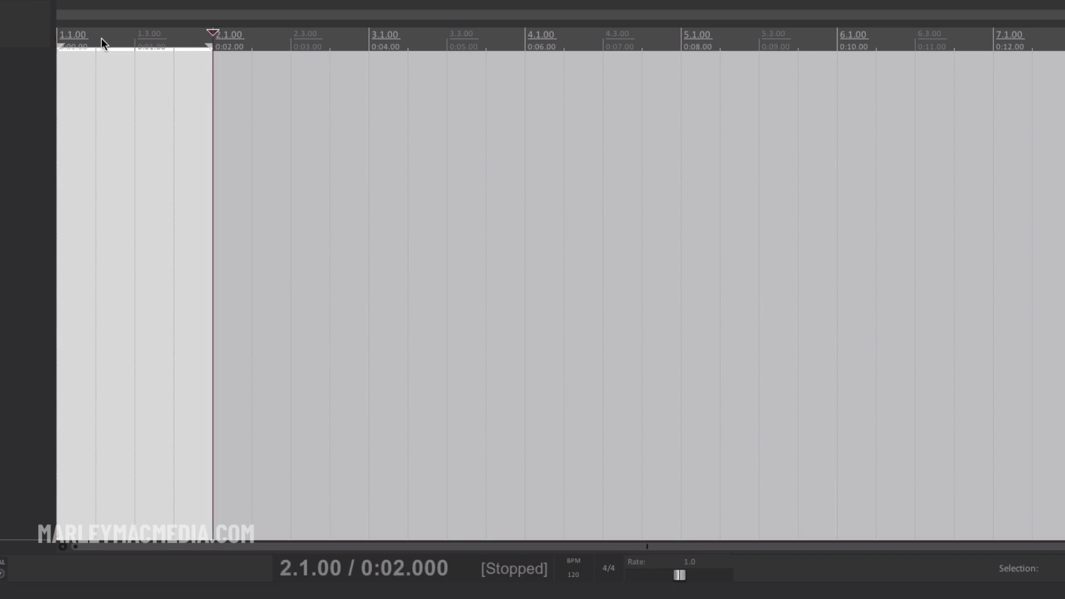
left_click(99, 37)
left_click_drag(58, 38, 447, 38)
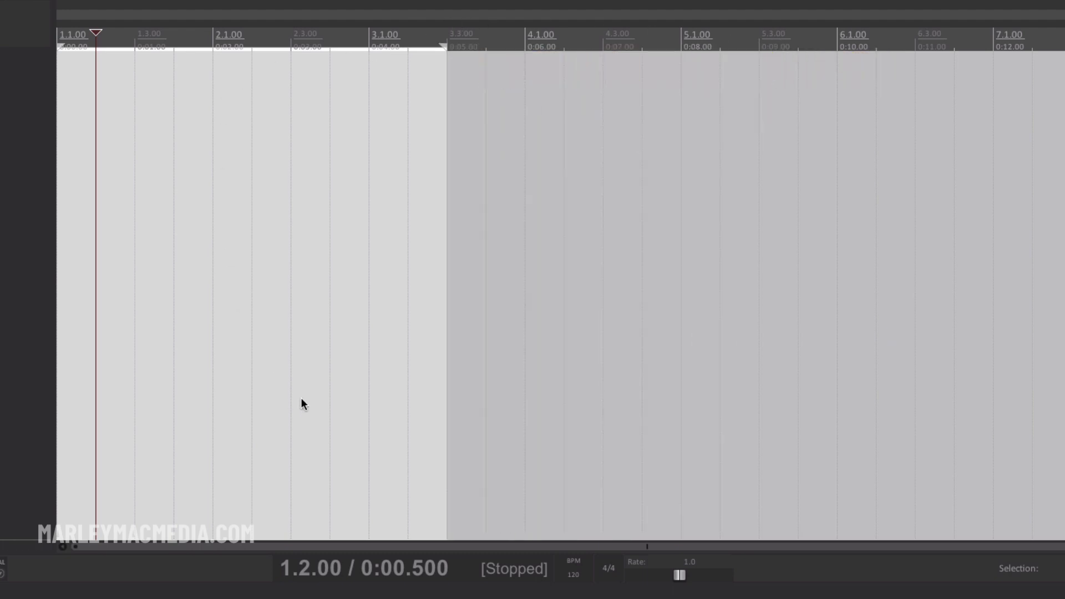
Move the edit position through 2.3.00, 2.2.00, 2.1.00 and about 1.3, back to 2.1.00.
left_click(284, 296)
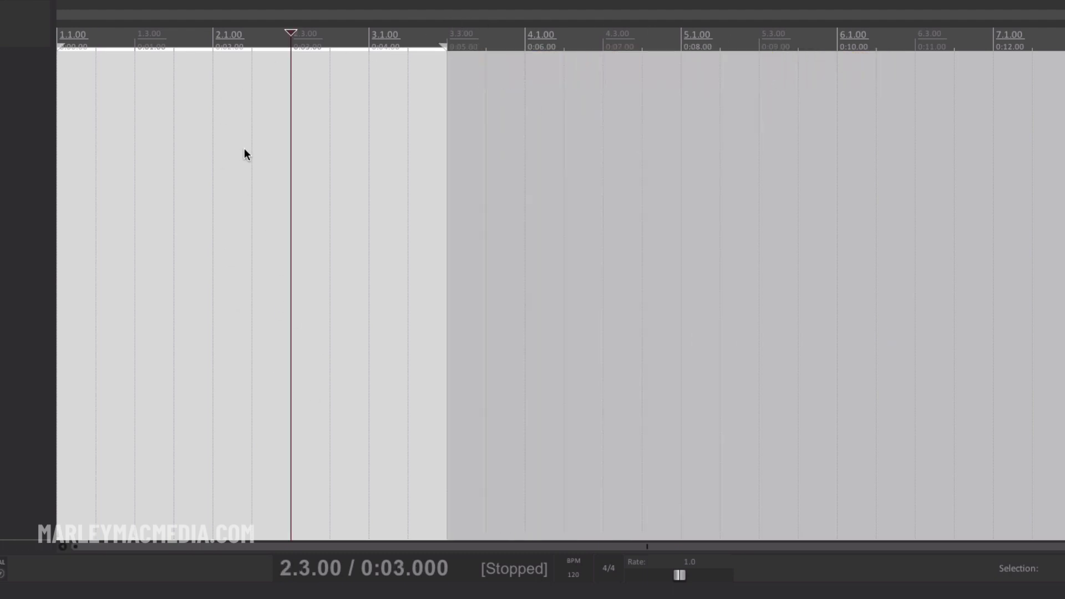
left_click(251, 148)
left_click(207, 144)
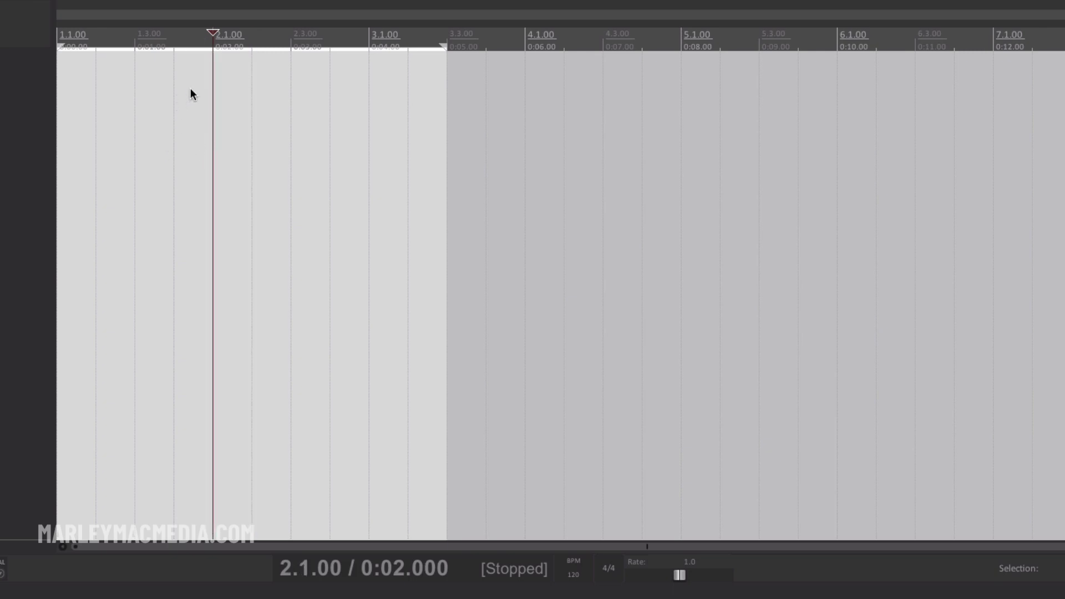
left_click_drag(188, 35, 248, 51)
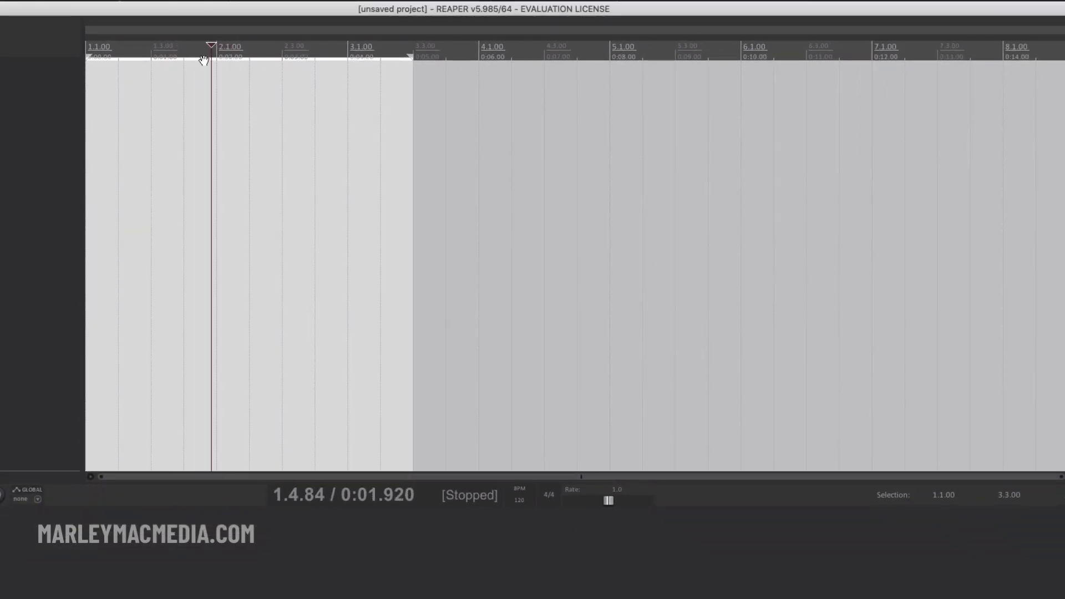
left_click(215, 82)
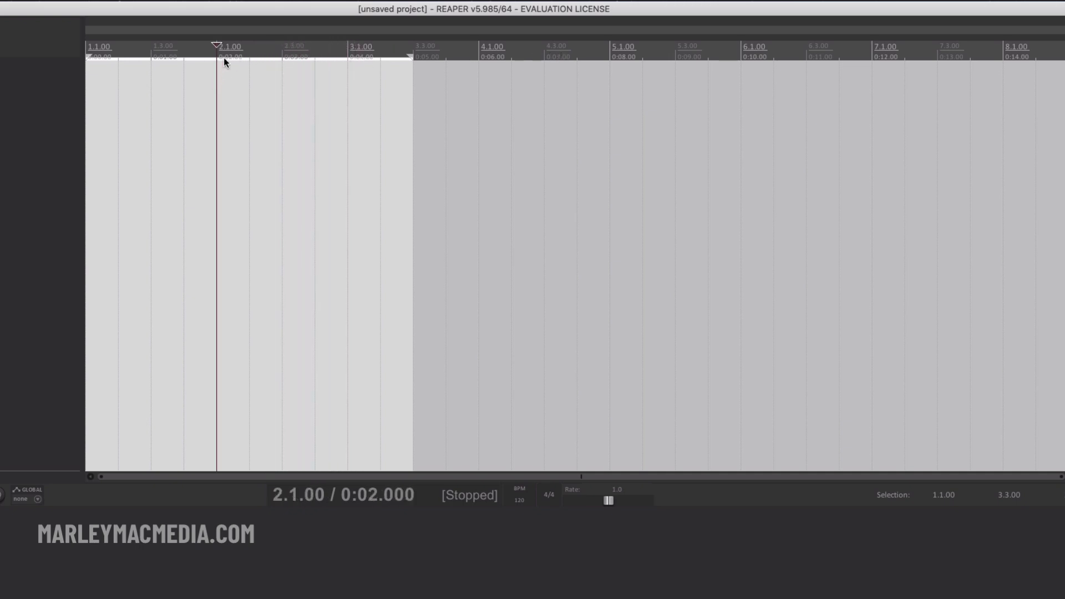
Slide the edit position back to the project start, then place it exactly at 2.2.00.
left_click_drag(217, 47, 151, 54)
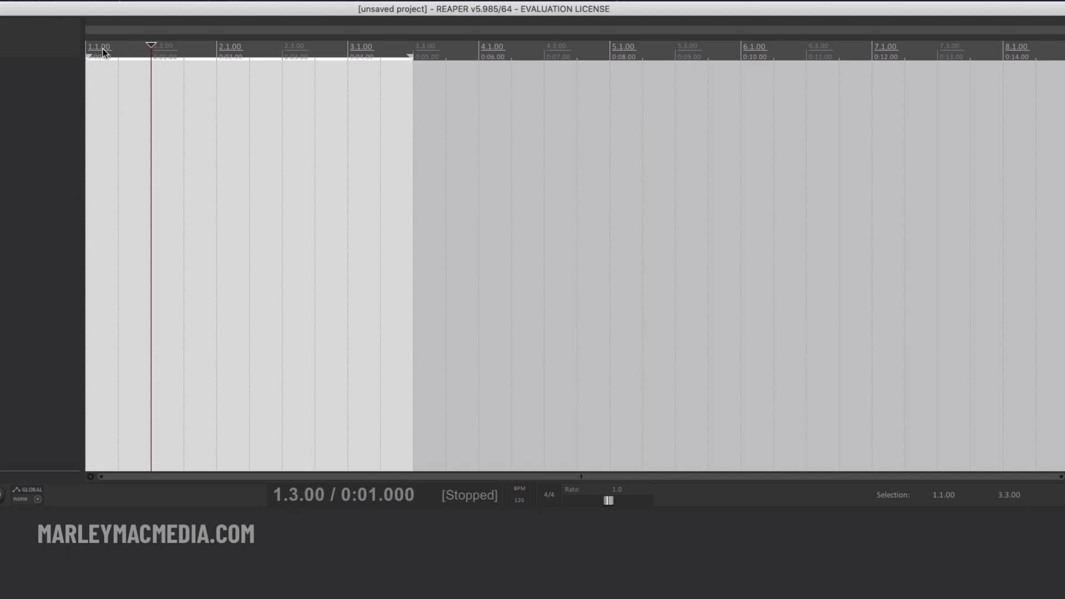
left_click_drag(147, 48, 44, 49)
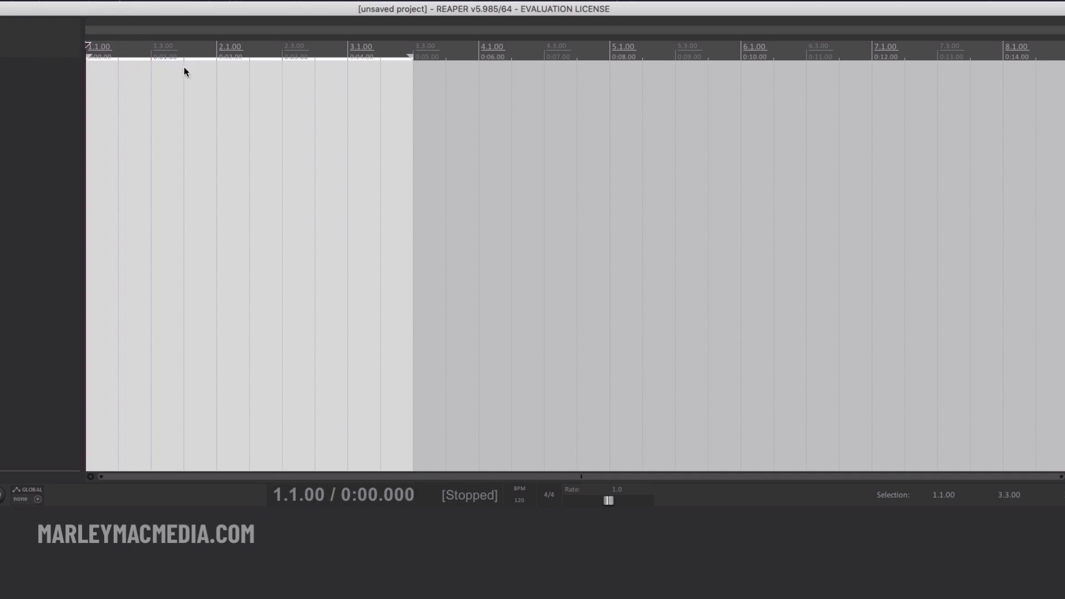
left_click(217, 67)
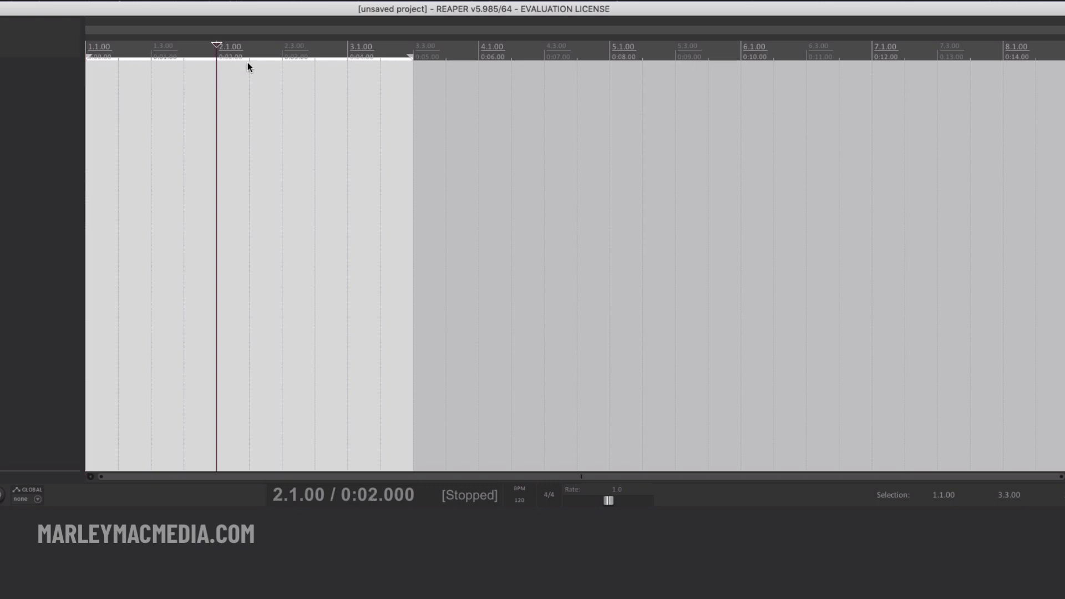
mouse_move(217, 47)
left_mouse_down()
mouse_move(259, 47)
mouse_move(246, 48)
left_mouse_up()
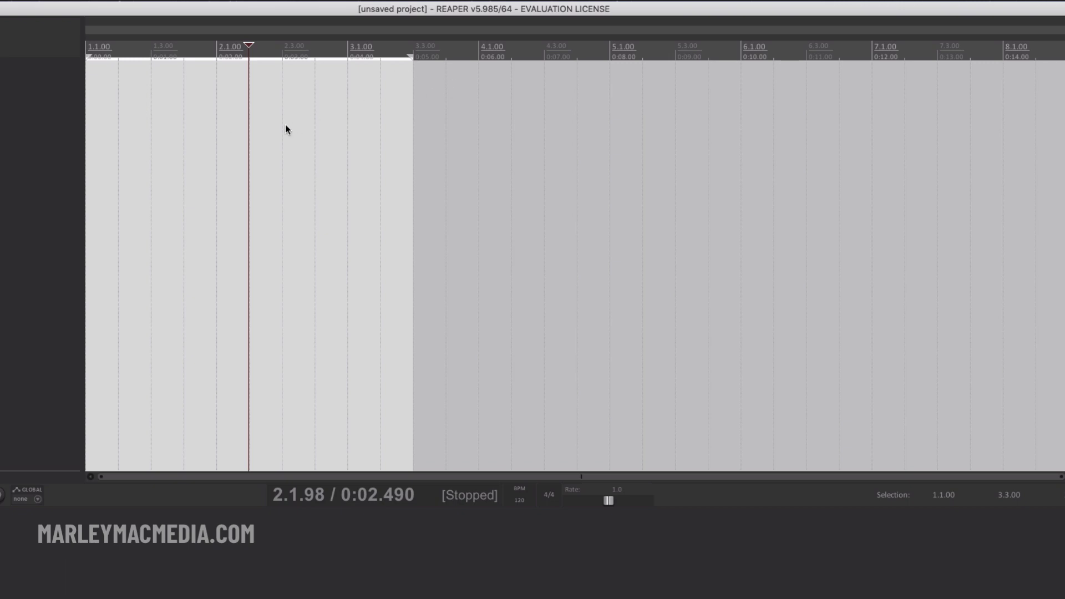
left_click(258, 99)
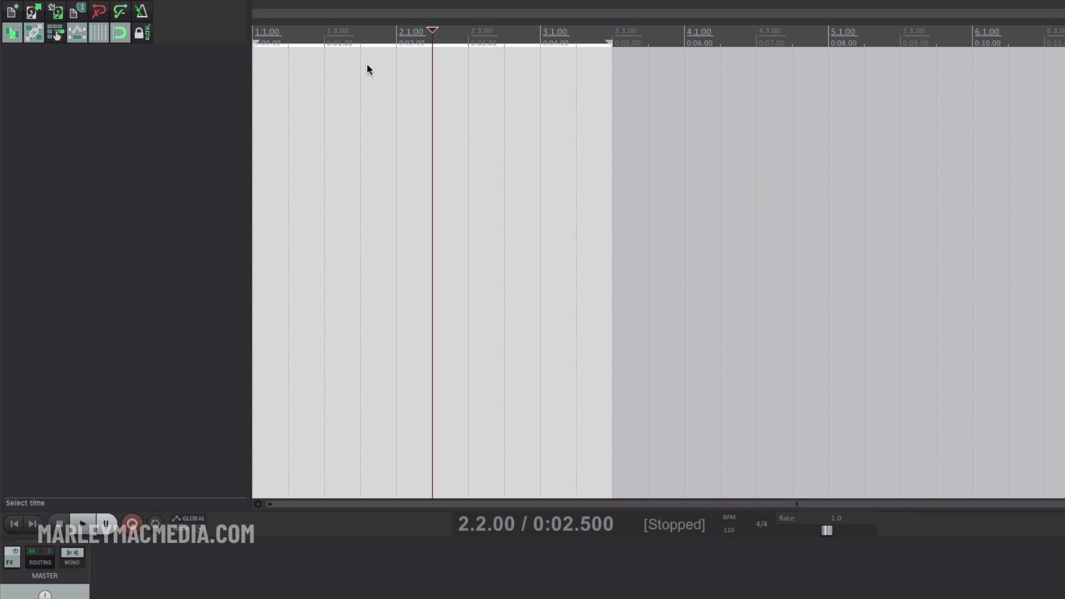
Move the playhead back and jump it to the project start, 1.1.00, with Home.
left_click_drag(434, 33, 267, 32)
key("Home")
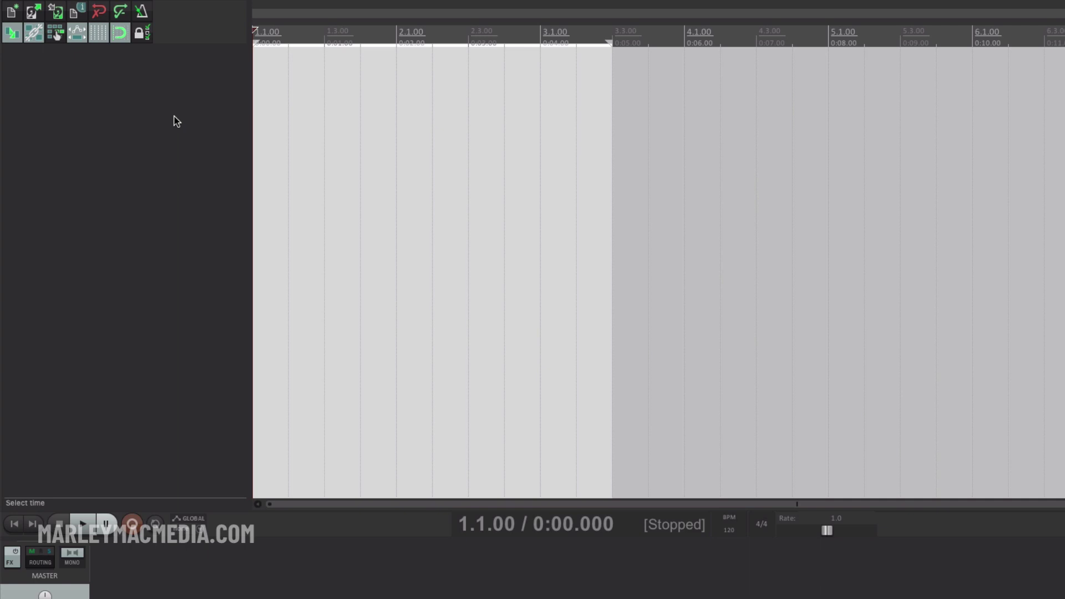
Insert three empty tracks: two via the track panel context menu, one by double-clicking.
right_click(92, 78)
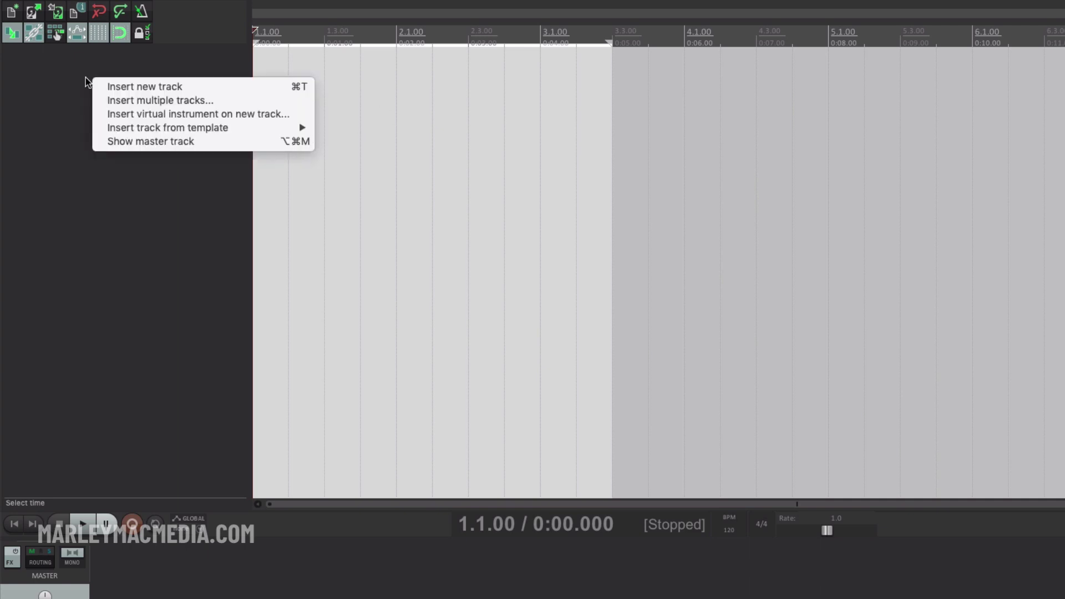
left_click(121, 88)
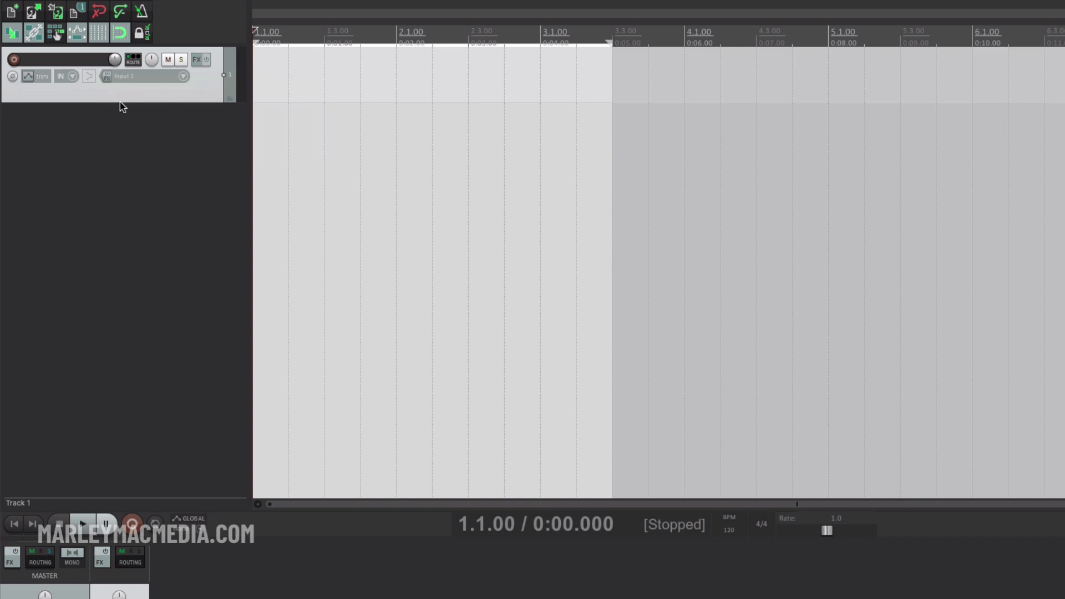
right_click(145, 125)
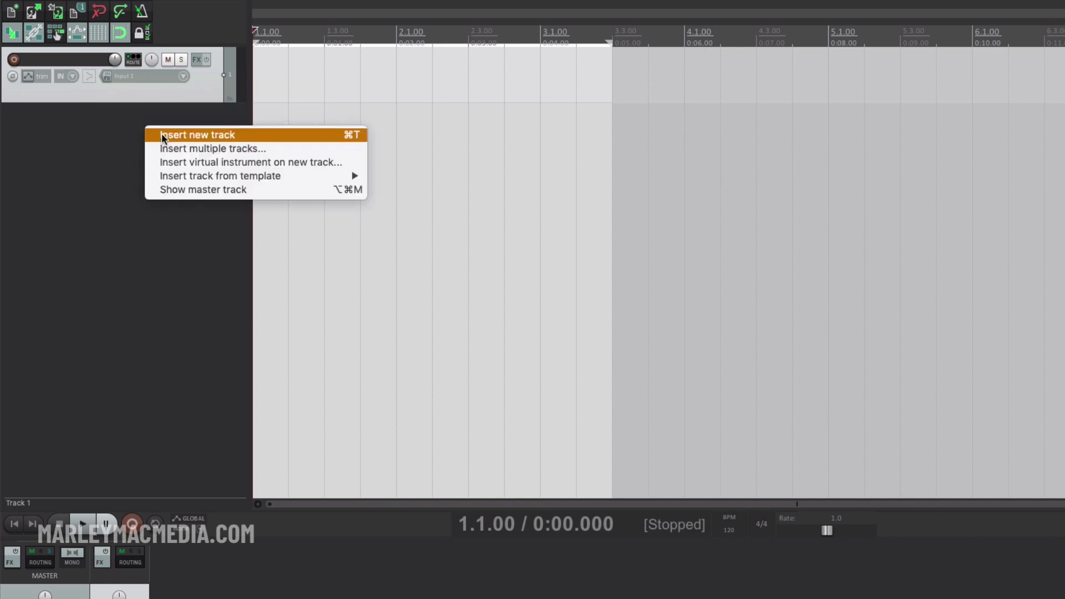
left_click(161, 133)
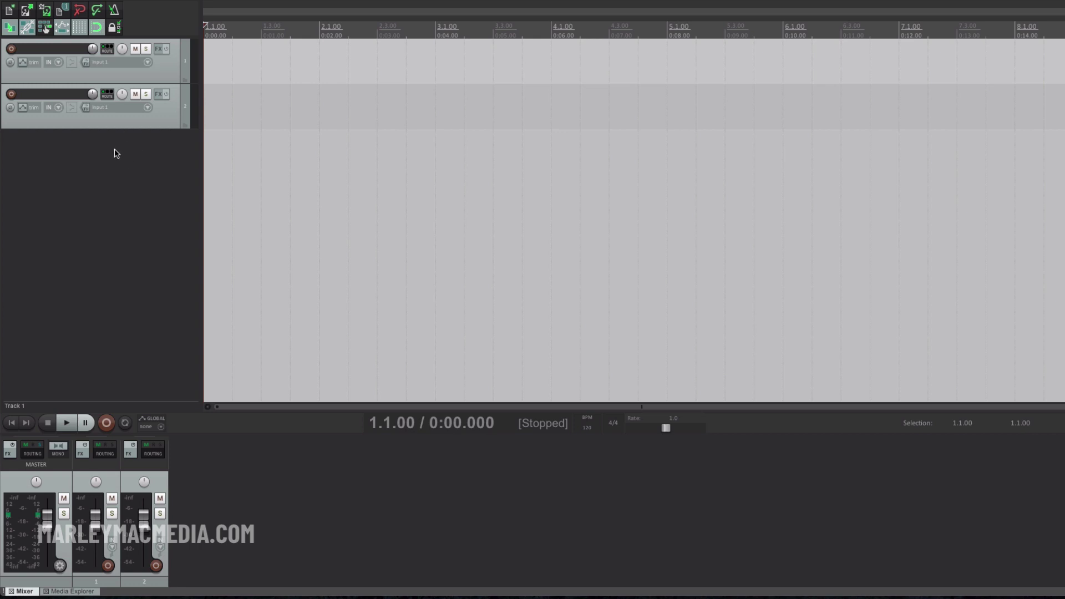
double_click(117, 153)
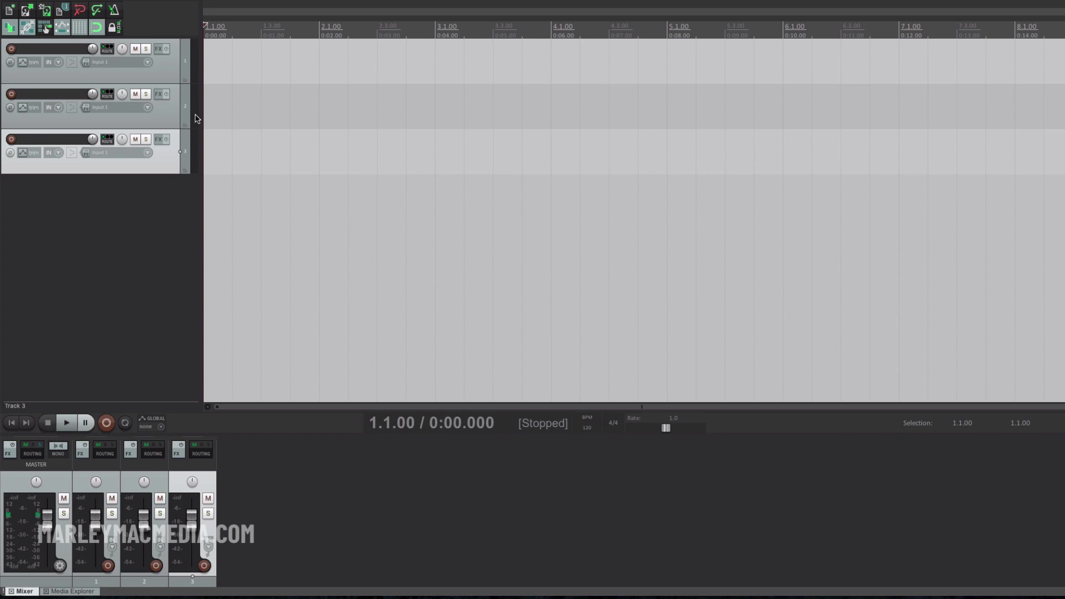
Click through the tracks in the control panel, ending with Track 1 selected.
left_click(166, 71)
left_click(164, 115)
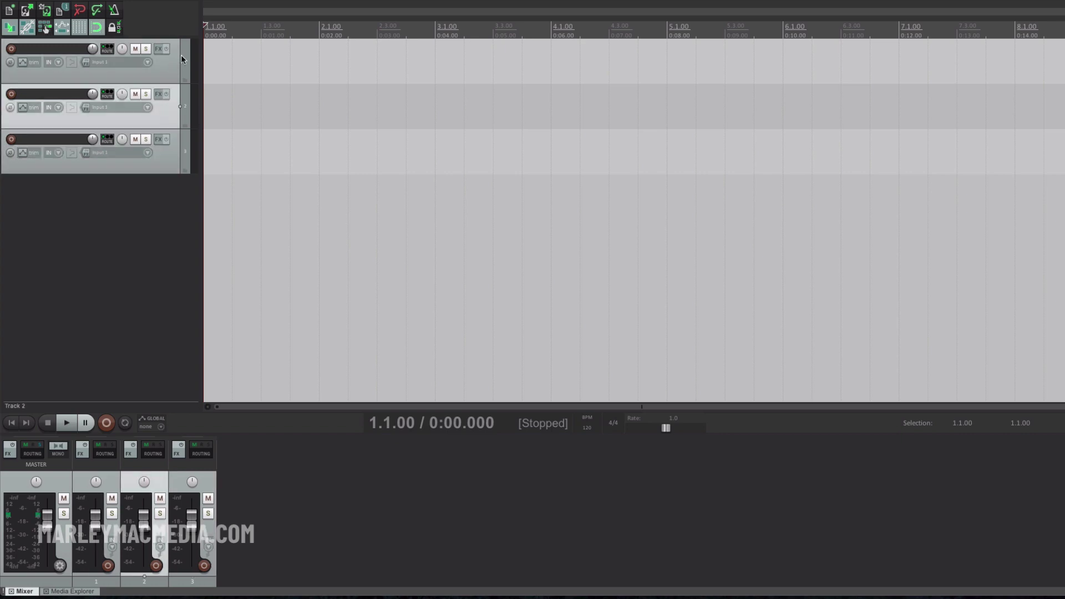
left_click(169, 65)
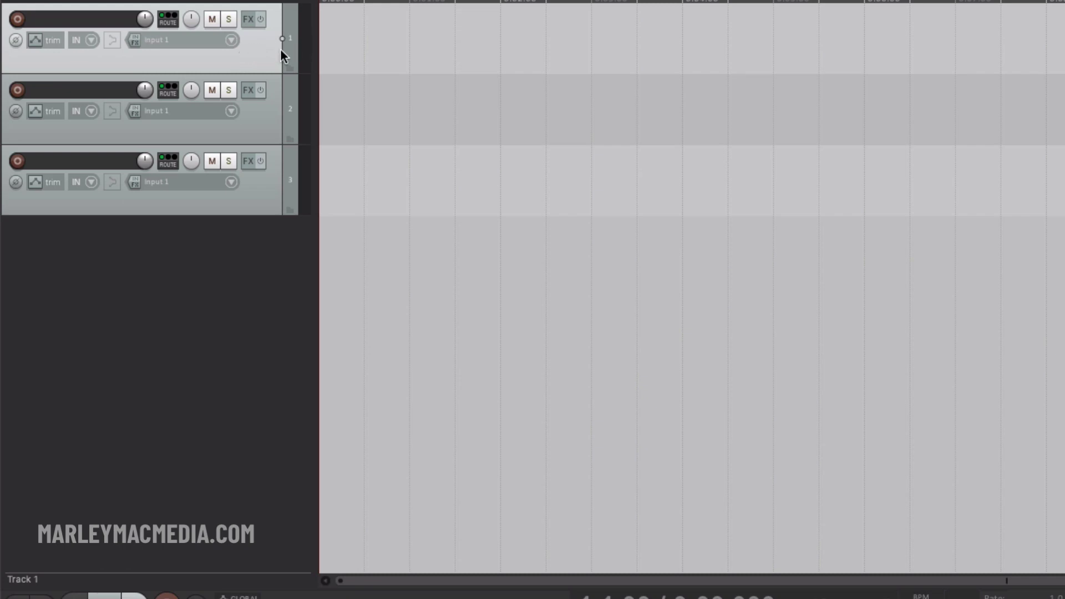
left_click(230, 40)
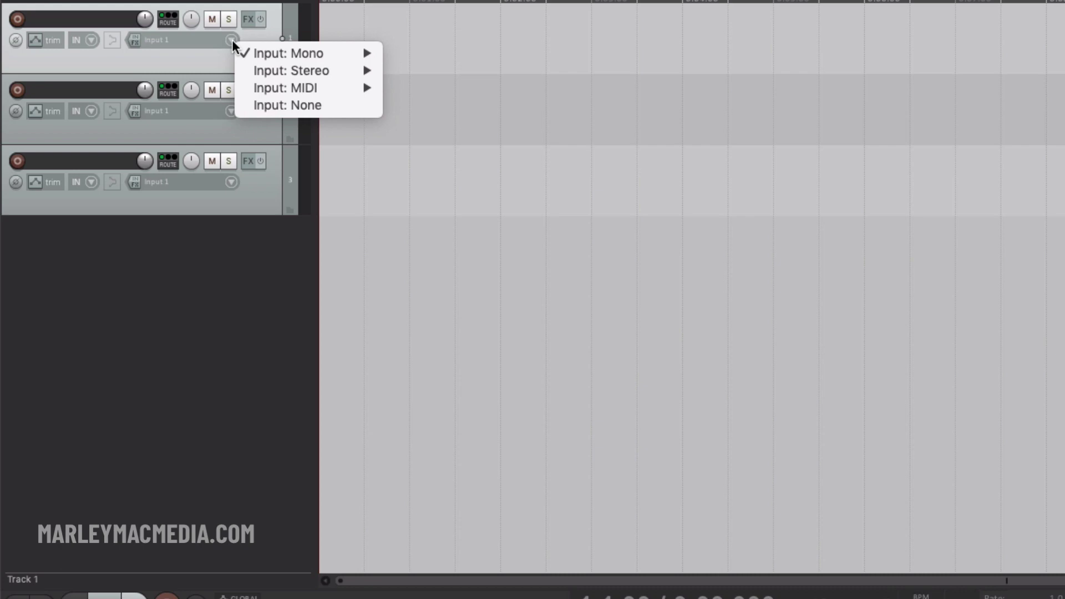
mouse_move(271, 54)
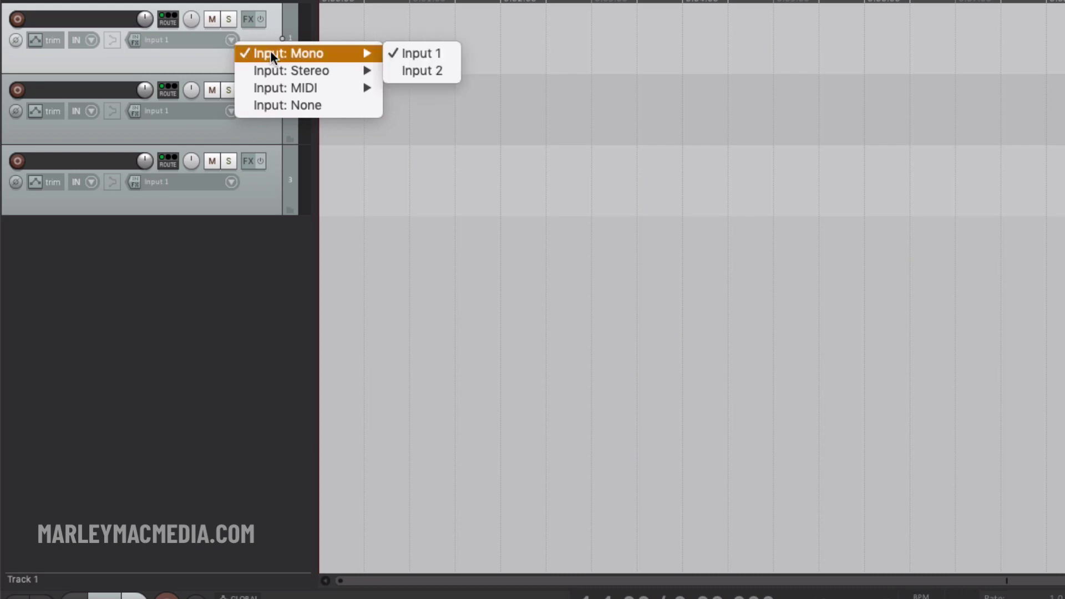
mouse_move(283, 93)
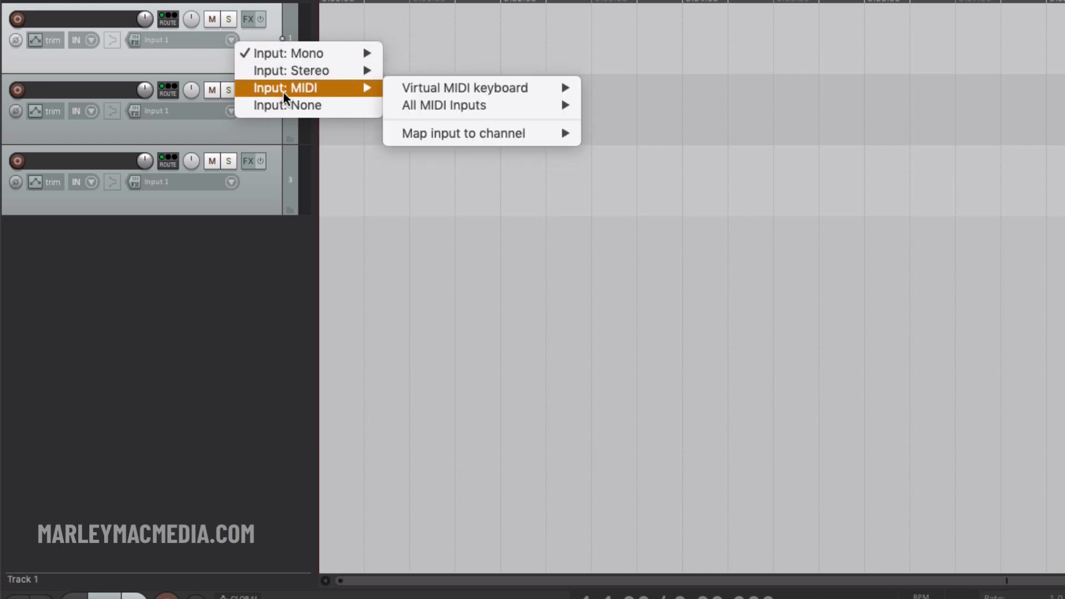
mouse_move(418, 91)
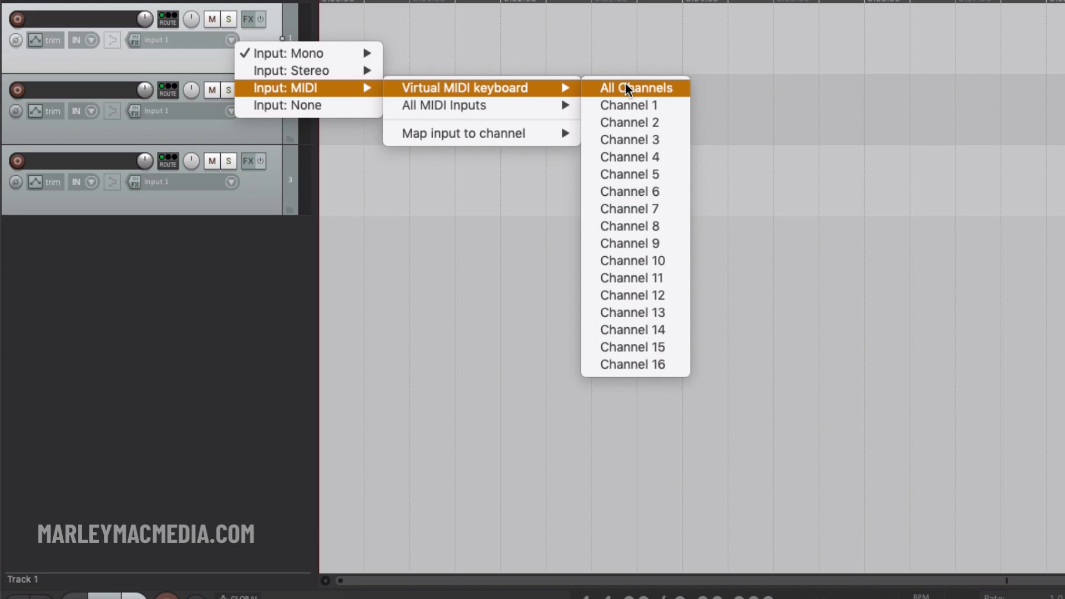
mouse_move(335, 71)
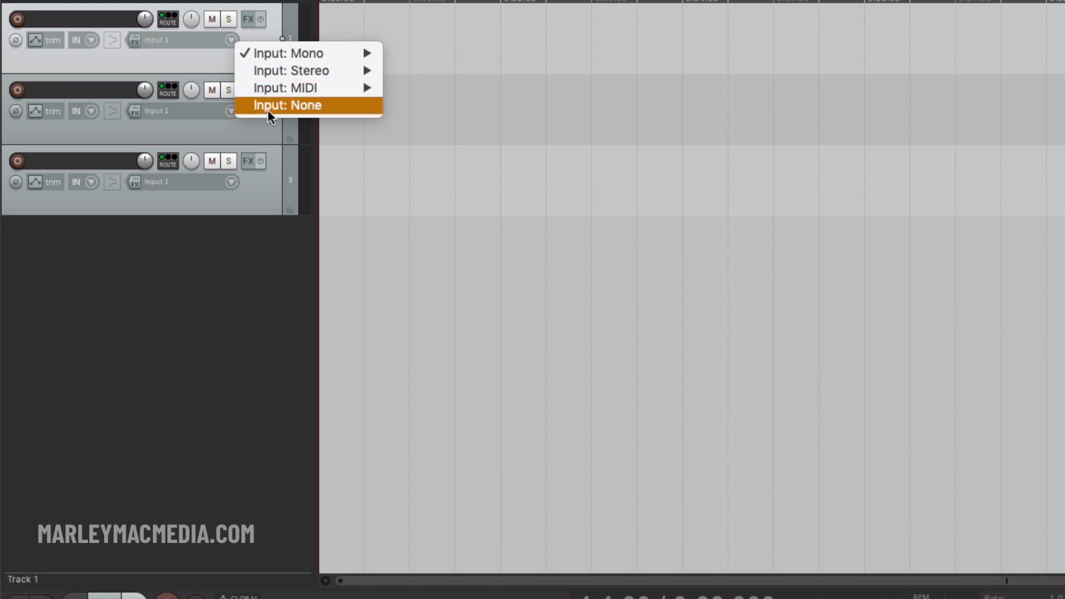
left_click(181, 121)
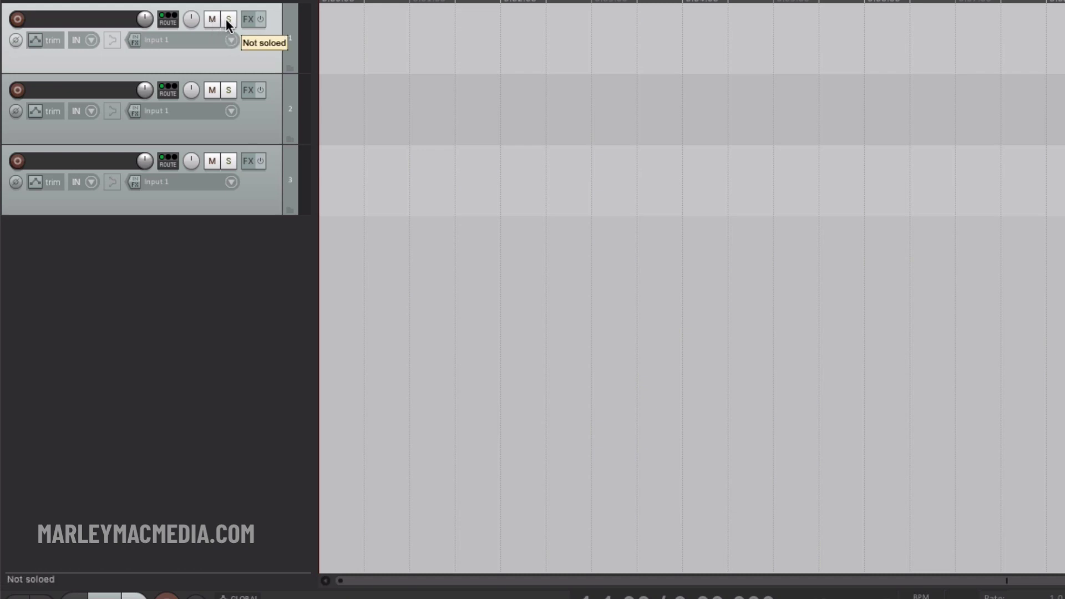
mouse_move(189, 18)
left_mouse_down()
mouse_move(188, 8)
mouse_move(189, 18)
left_mouse_up()
double_click(189, 18)
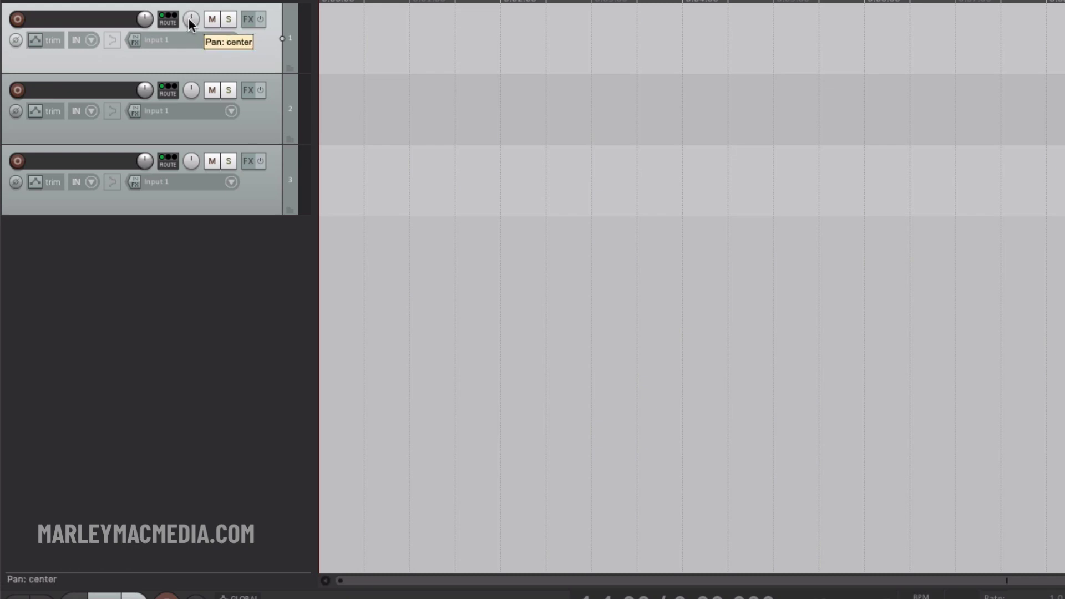
Open Track 1's FX chain and bring the plugin browser fully into view.
left_click(248, 18)
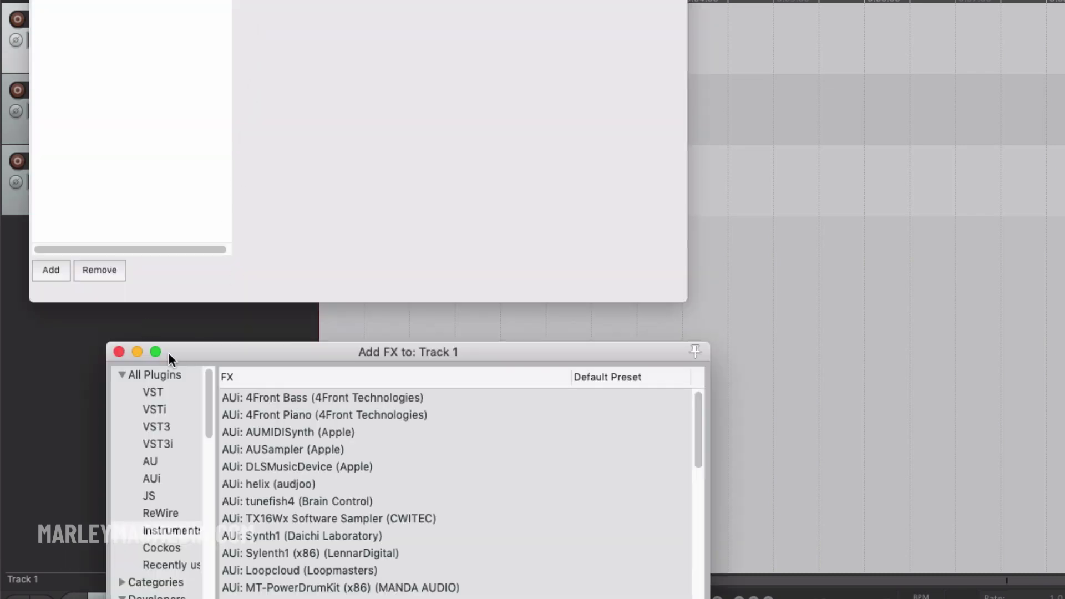
left_click_drag(169, 356, 176, 34)
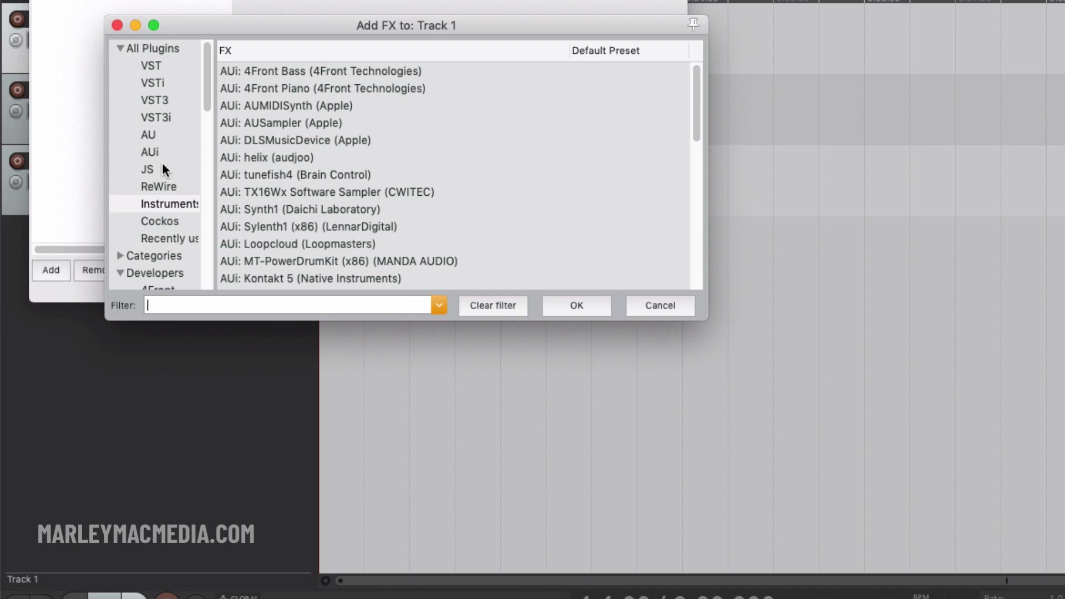
scroll(162, 162, "down", 1)
scroll(174, 219, "down", 5)
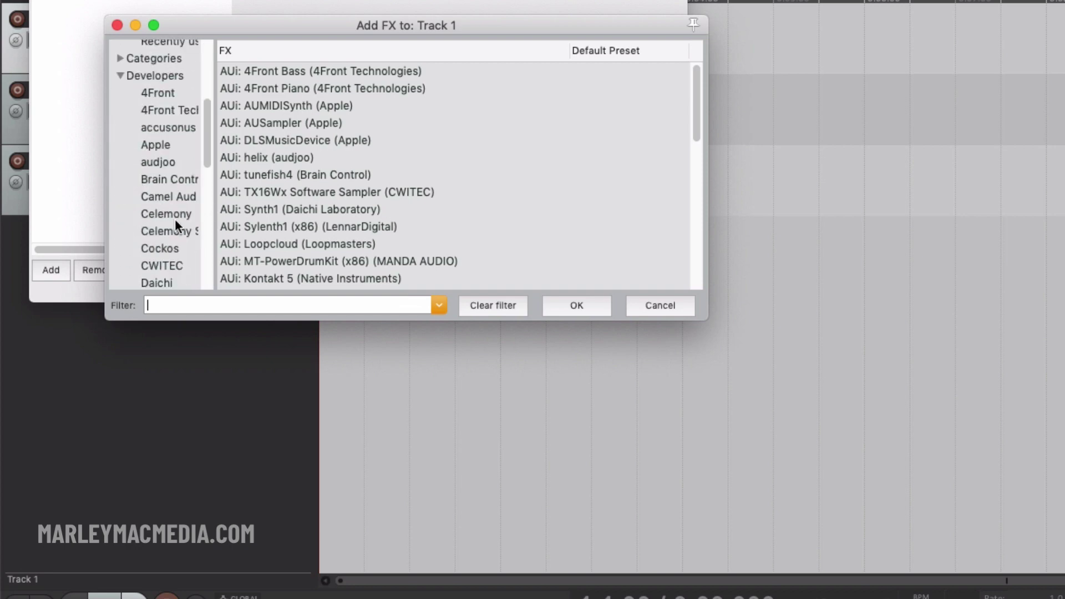
scroll(164, 189, "up", 6)
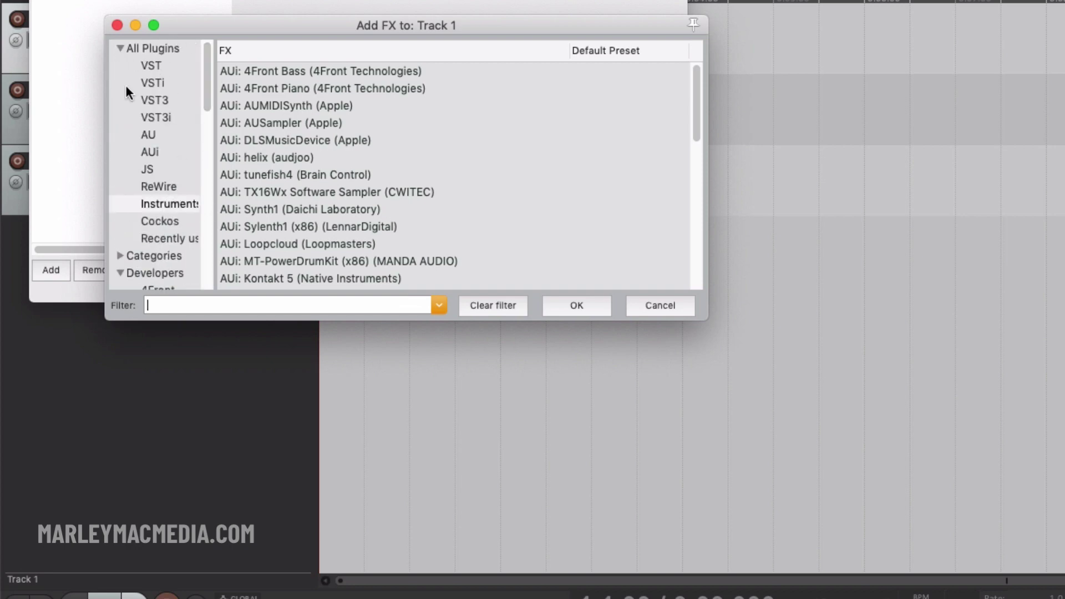
Collapse and expand All Plugins and Developers, filter to Cockos, and select ReaVerb.
left_click(120, 48)
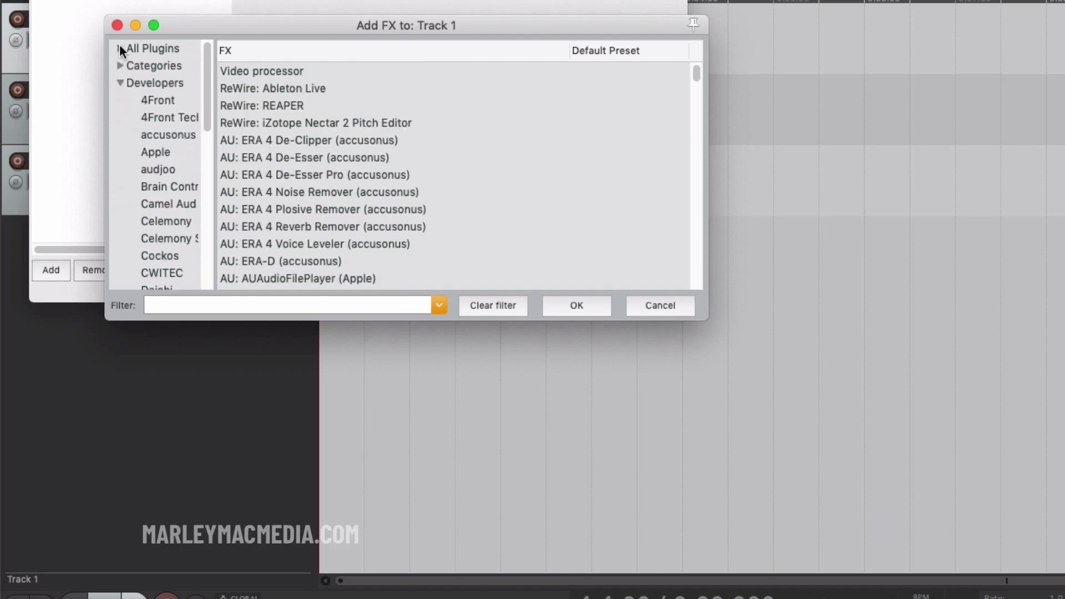
left_click(119, 83)
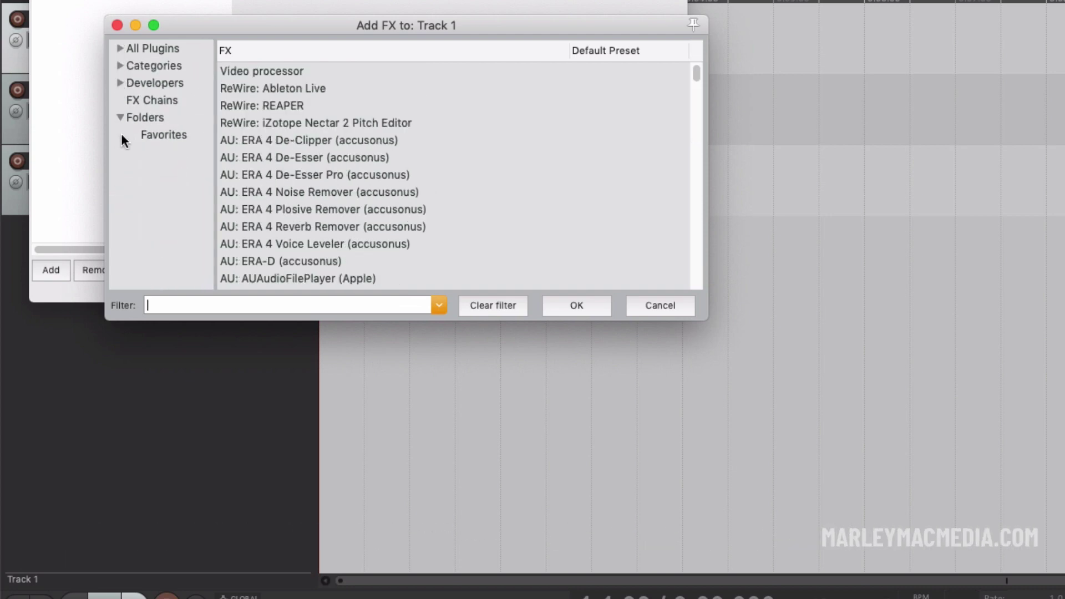
left_click(121, 47)
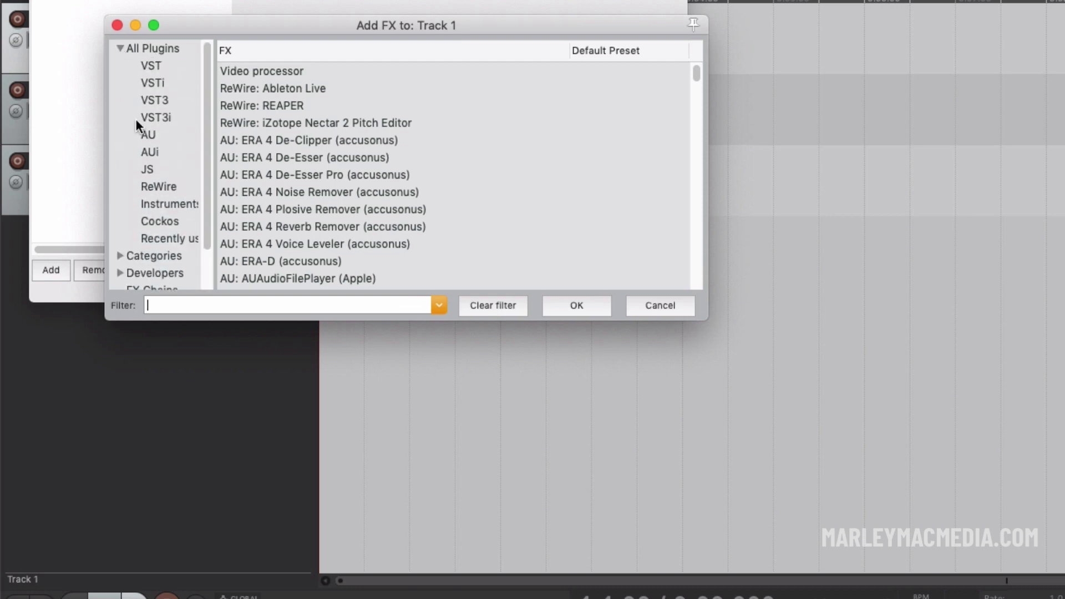
left_click(165, 221)
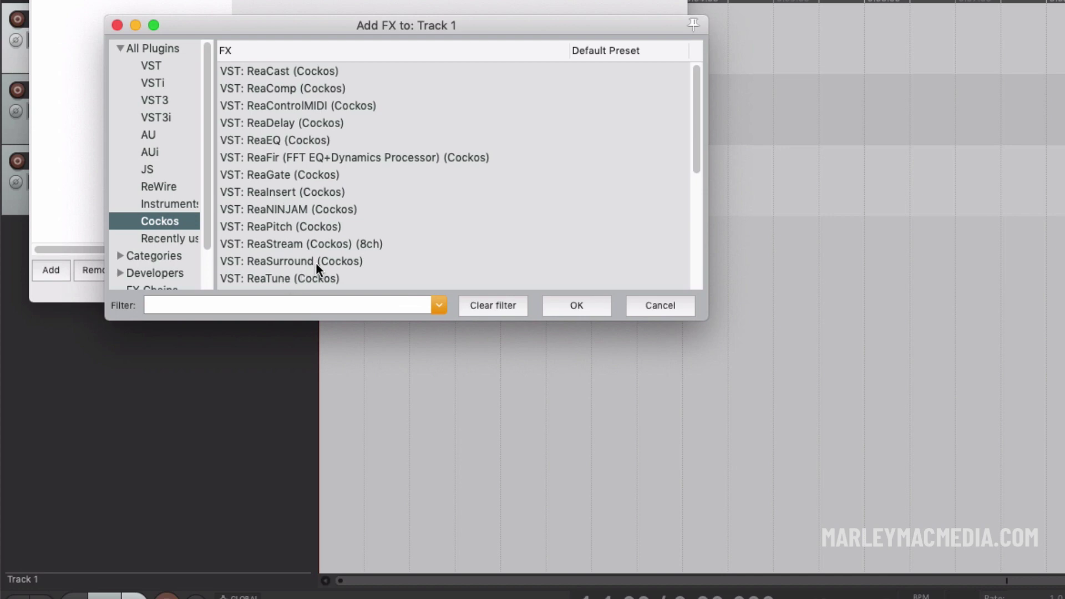
scroll(314, 265, "down", 3)
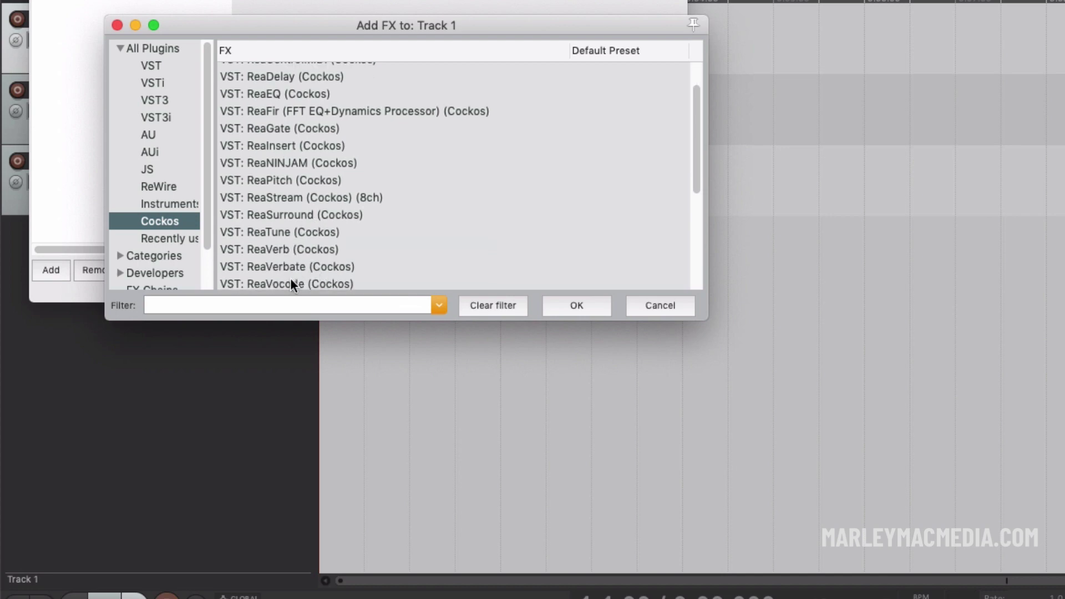
left_click(270, 250)
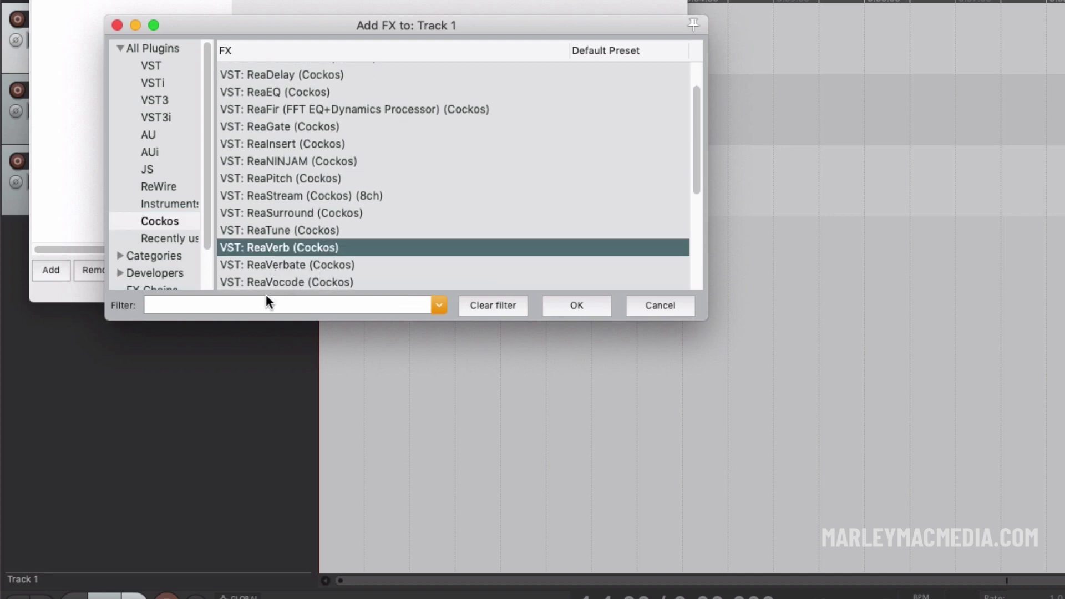
scroll(284, 267, "down", 5)
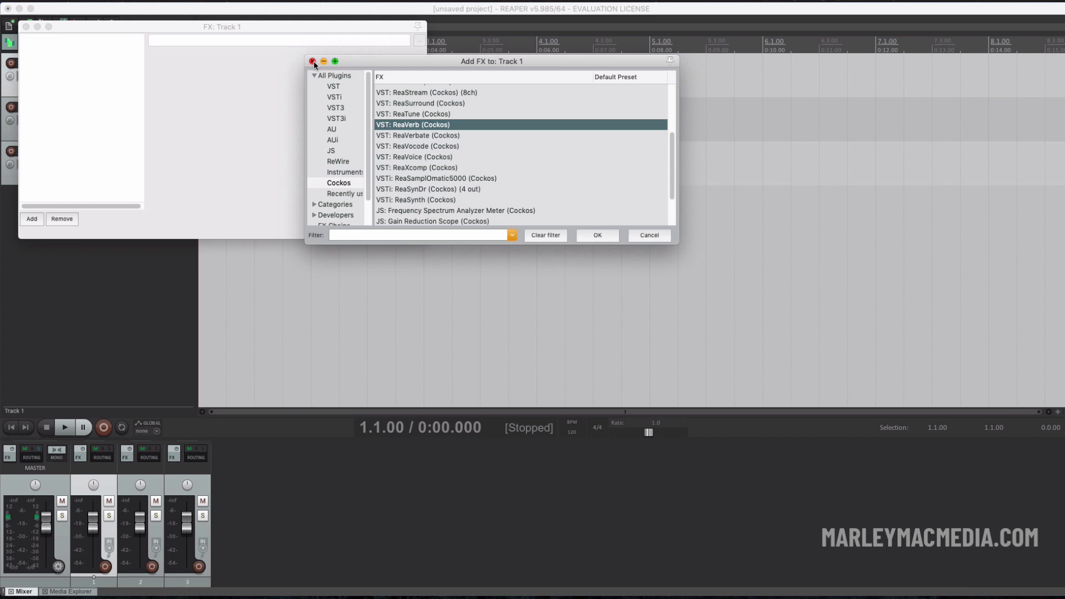
Close the FX browser and Track 1's FX window, then delete Track 3 and Track 2.
left_click(312, 62)
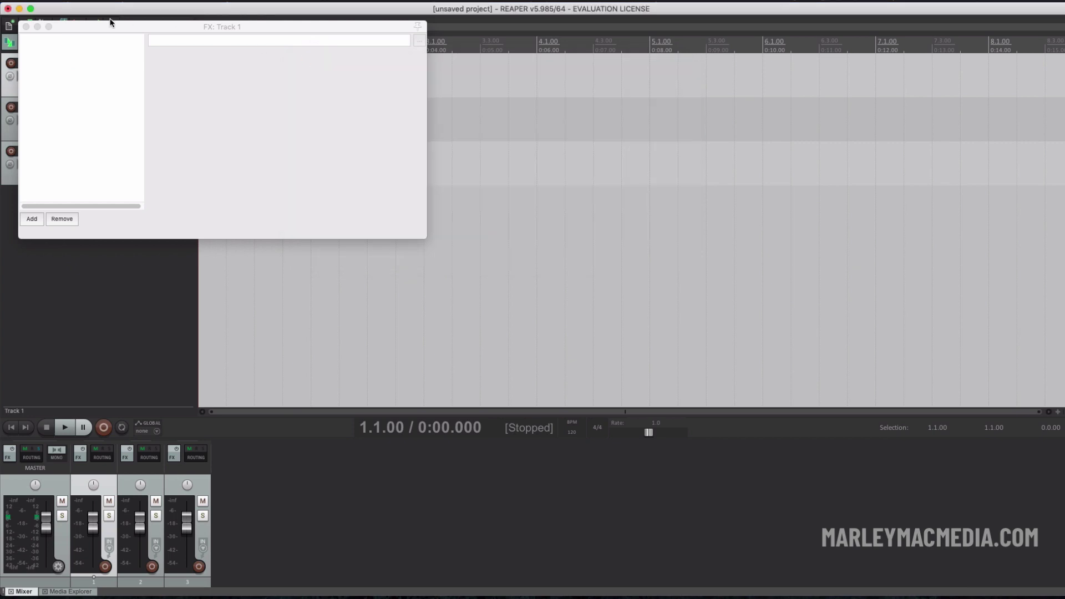
left_click(26, 27)
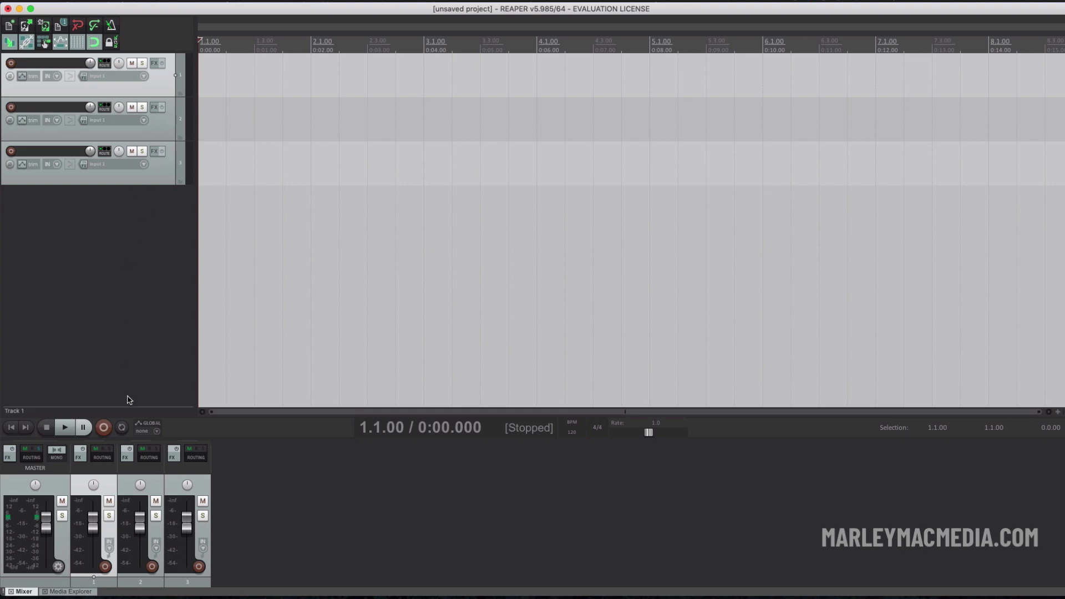
left_click(157, 176)
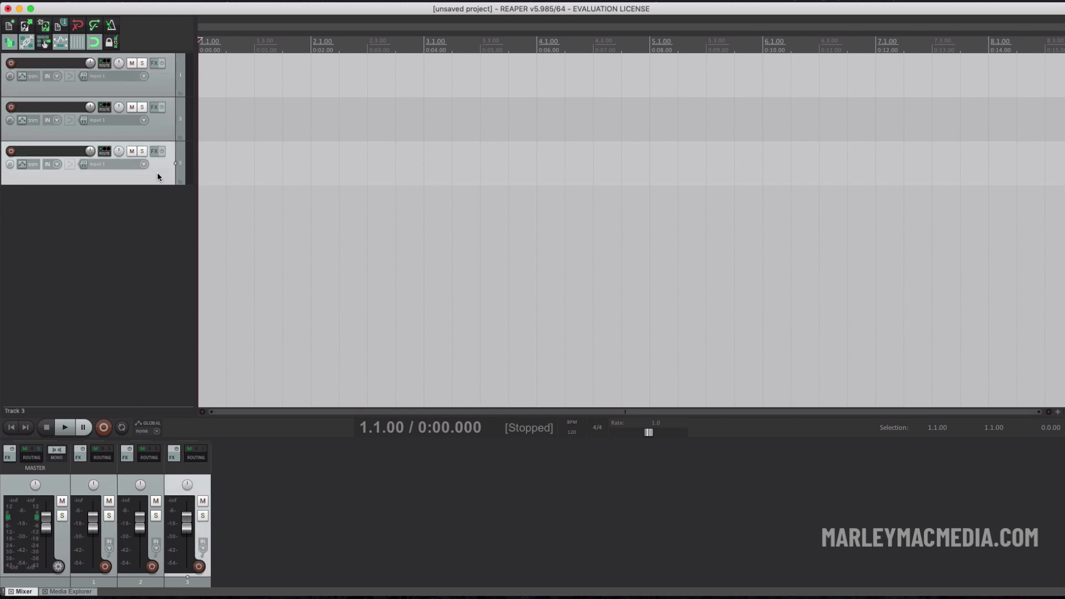
key("Delete")
left_click(153, 131)
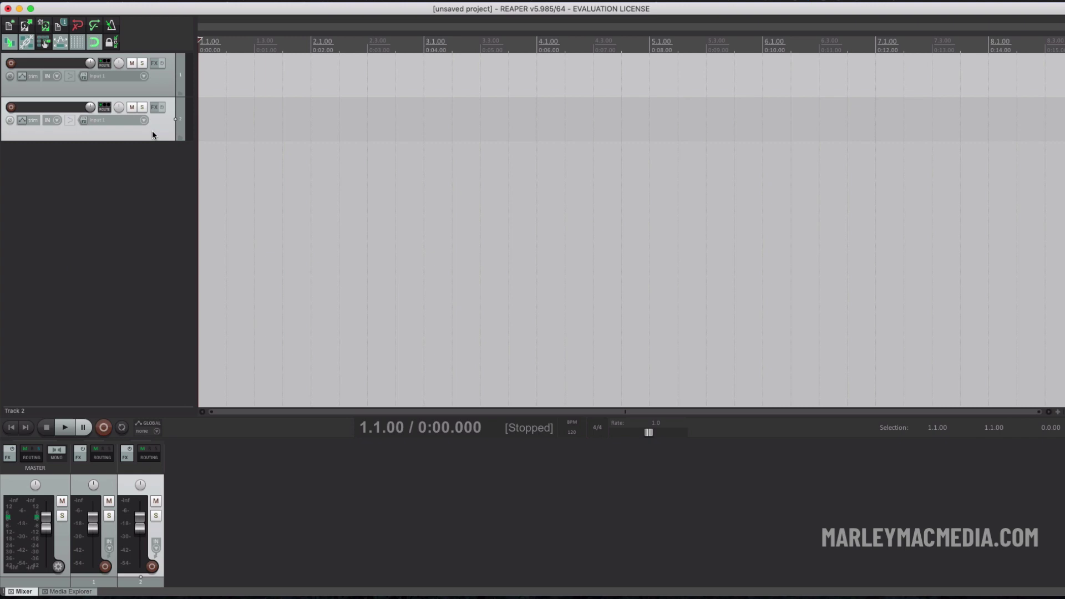
key("Delete")
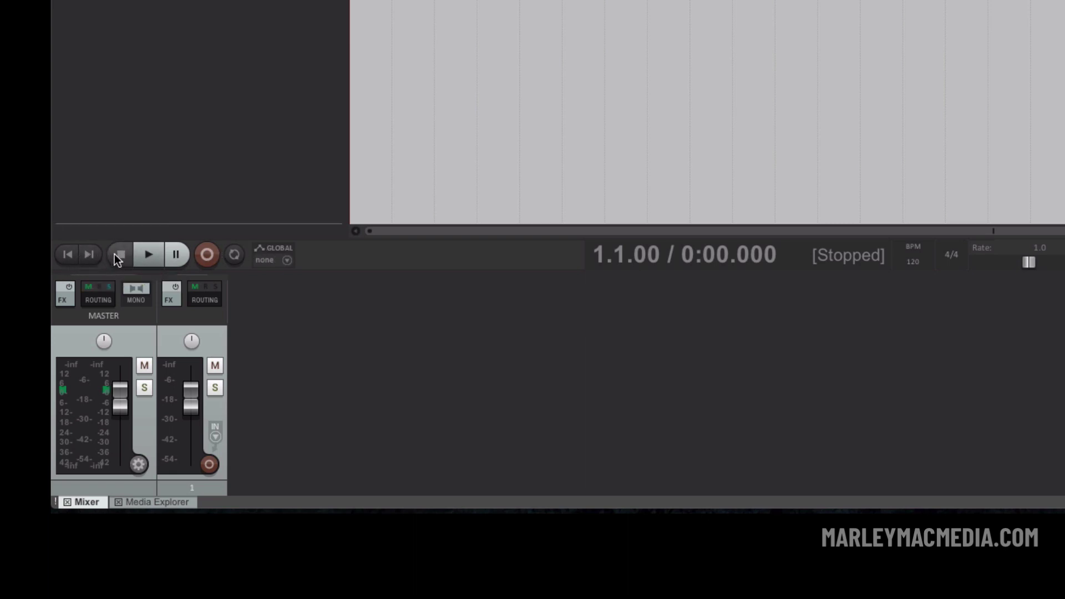
left_click(145, 255)
left_click(143, 256)
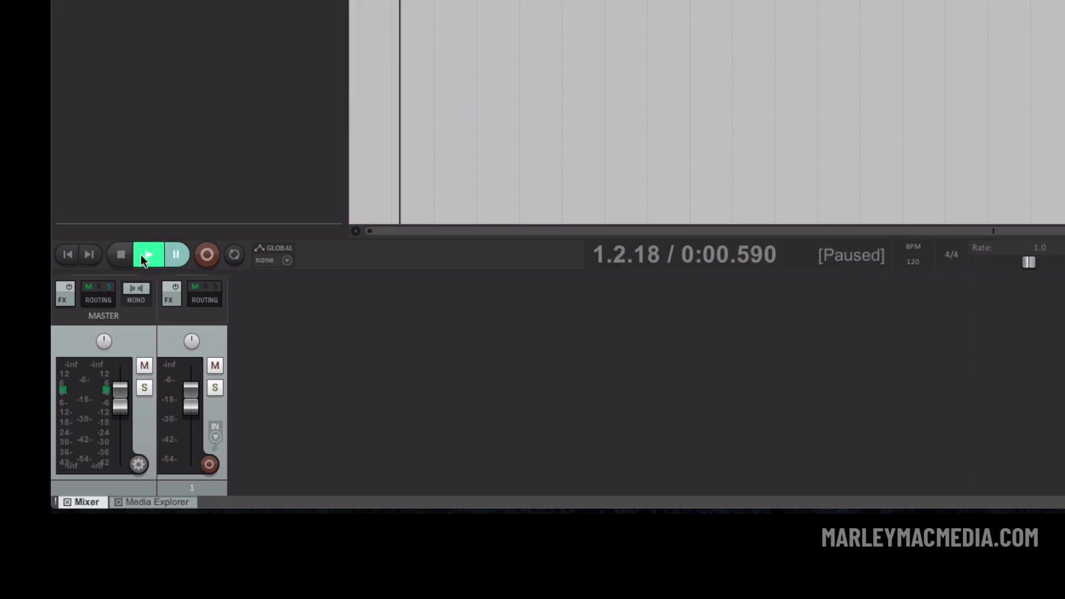
left_click(144, 258)
left_click(138, 258)
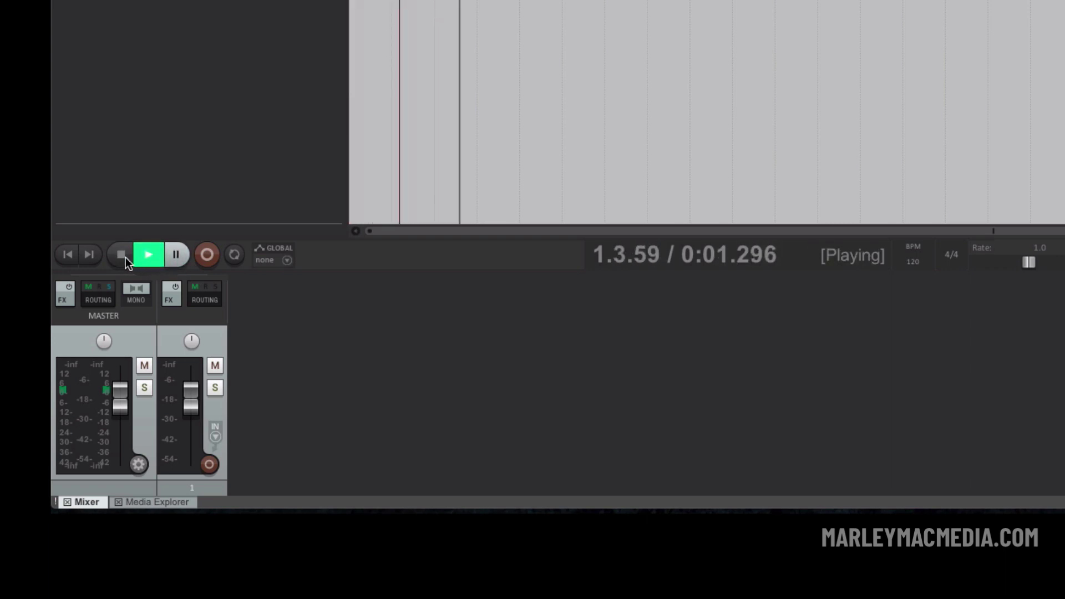
left_click(124, 258)
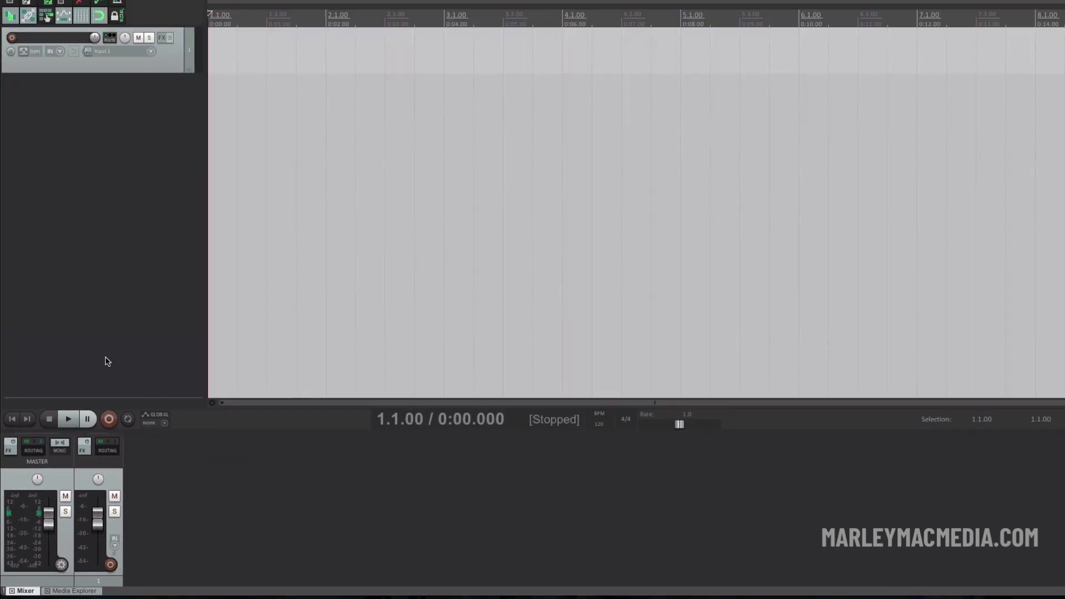
Add an empty track below Track 1, then record-arm Track 1.
right_click(41, 94)
left_click(34, 92)
double_click(41, 98)
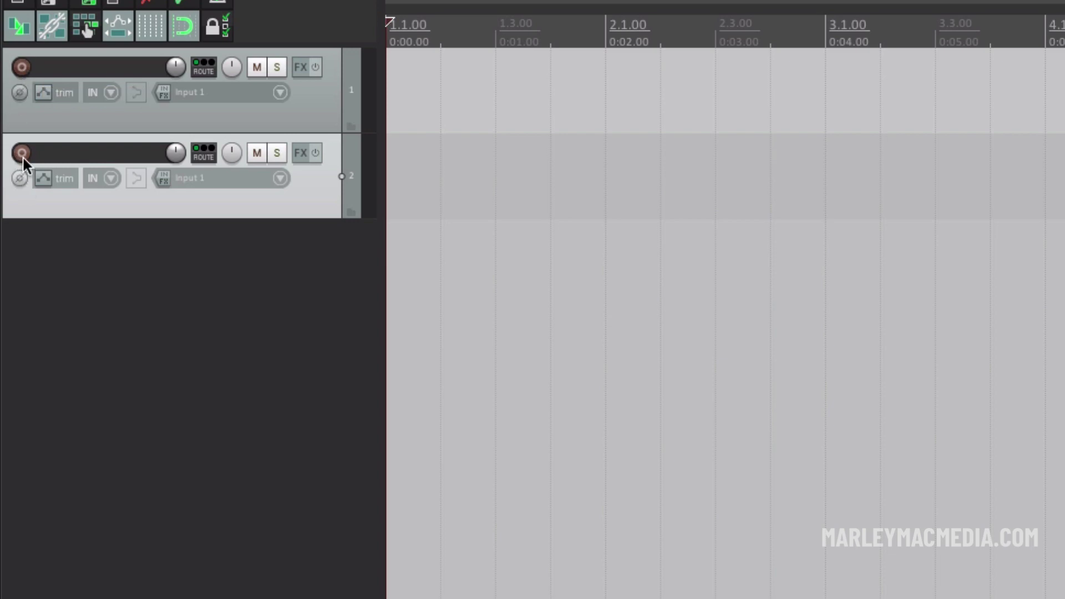
left_click(21, 68)
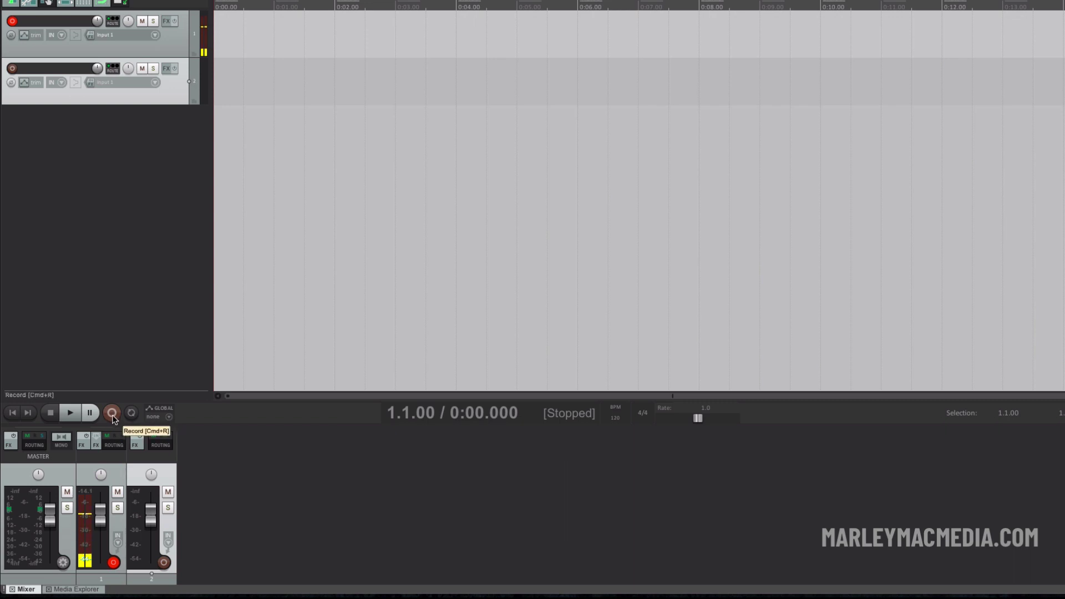
Record a roughly 6.5-second voice take, 01-191121_1037.wav, onto Track 1.
left_click(112, 415)
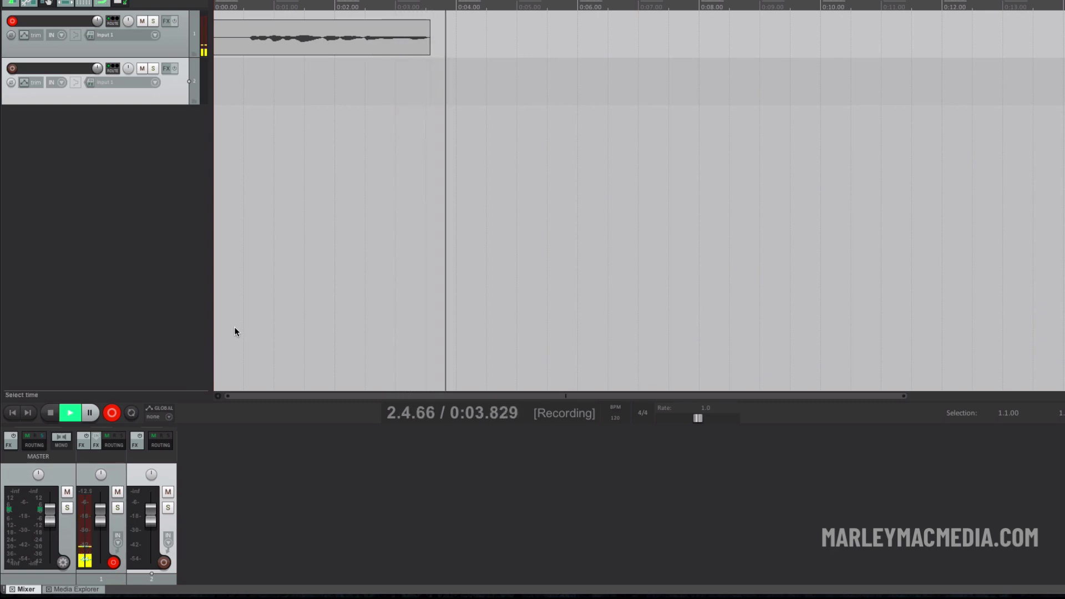
left_click(50, 413)
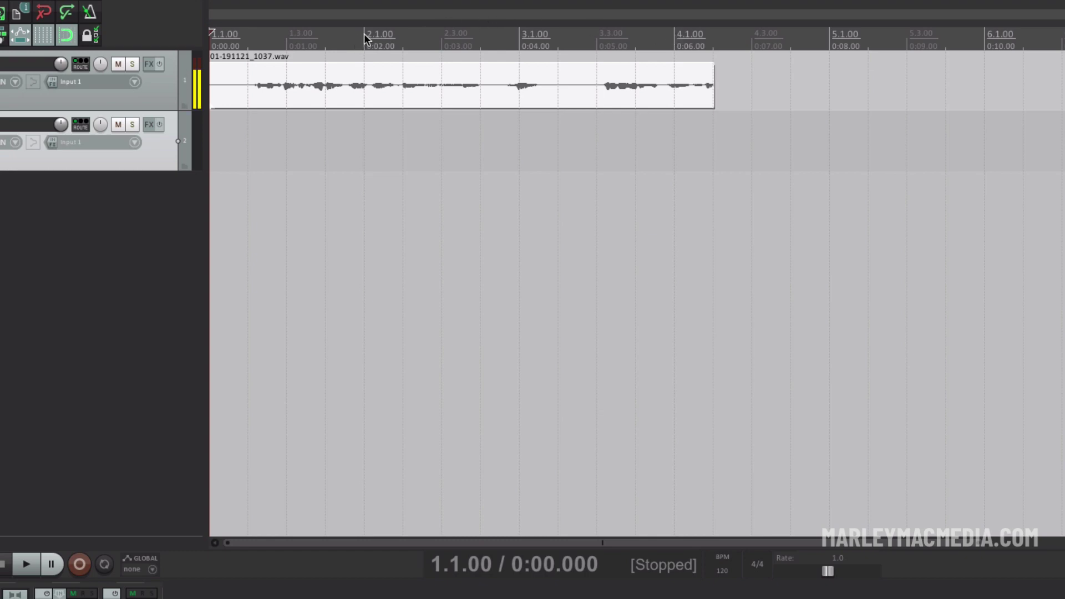
Select 2.1.00 to 3.1.00 and play it on loop, then turn Repeat off.
left_click_drag(364, 33, 515, 51)
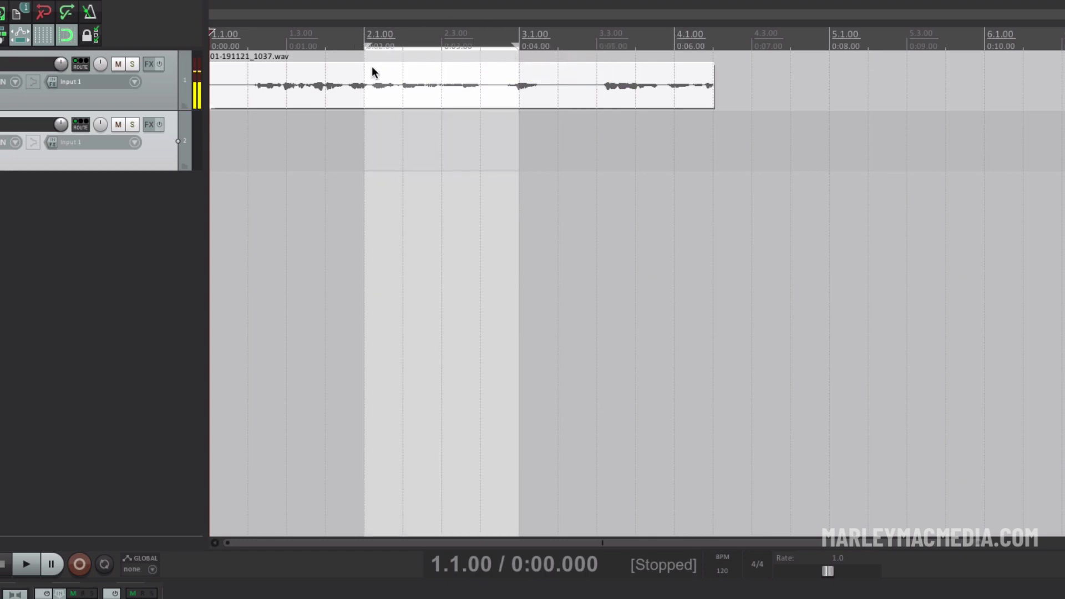
left_click(103, 565)
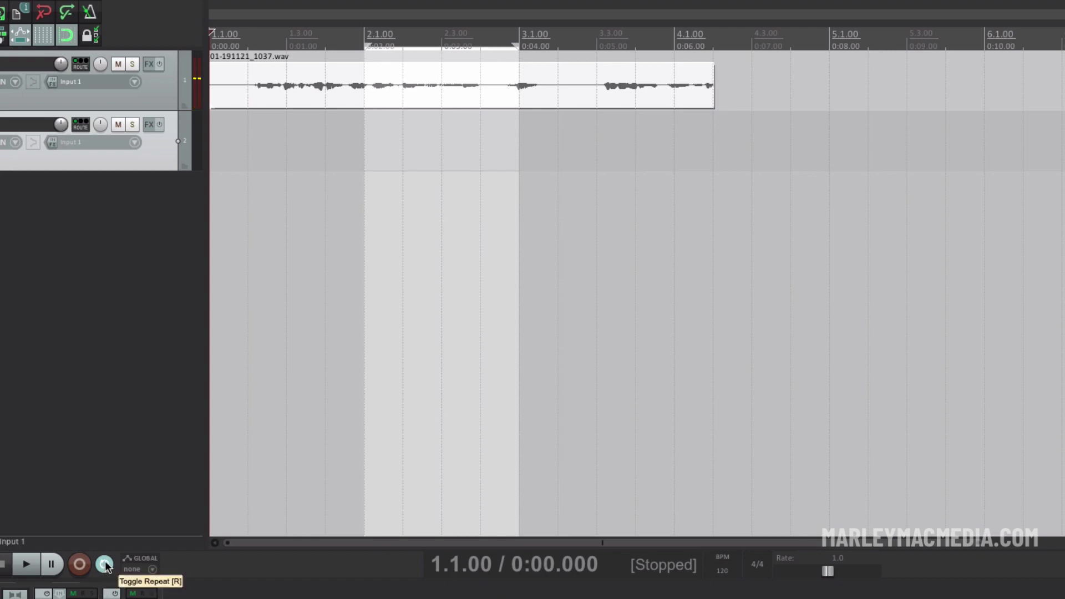
key("space")
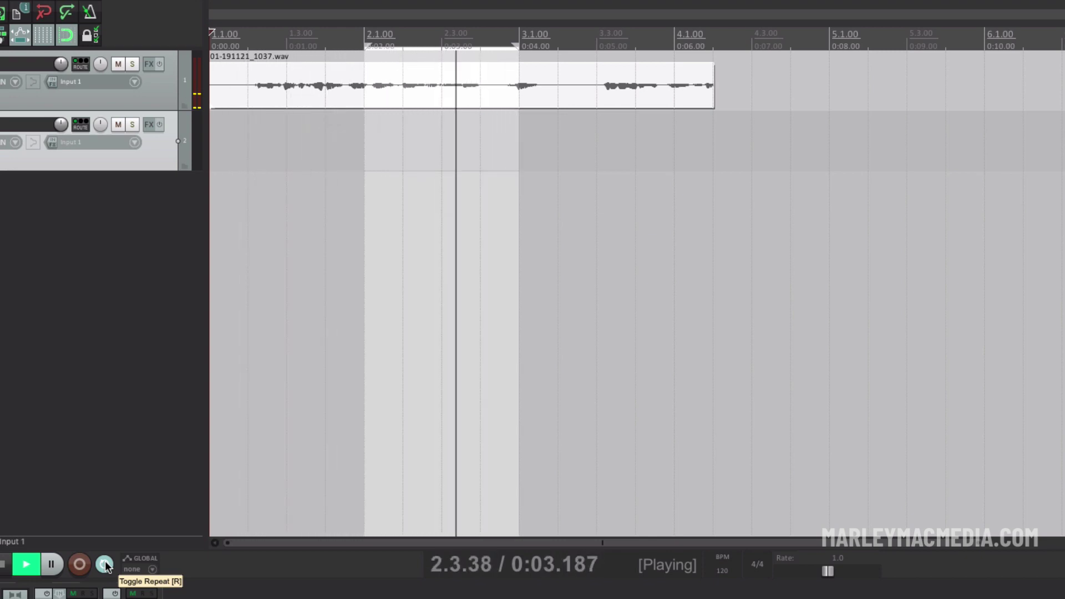
key("space")
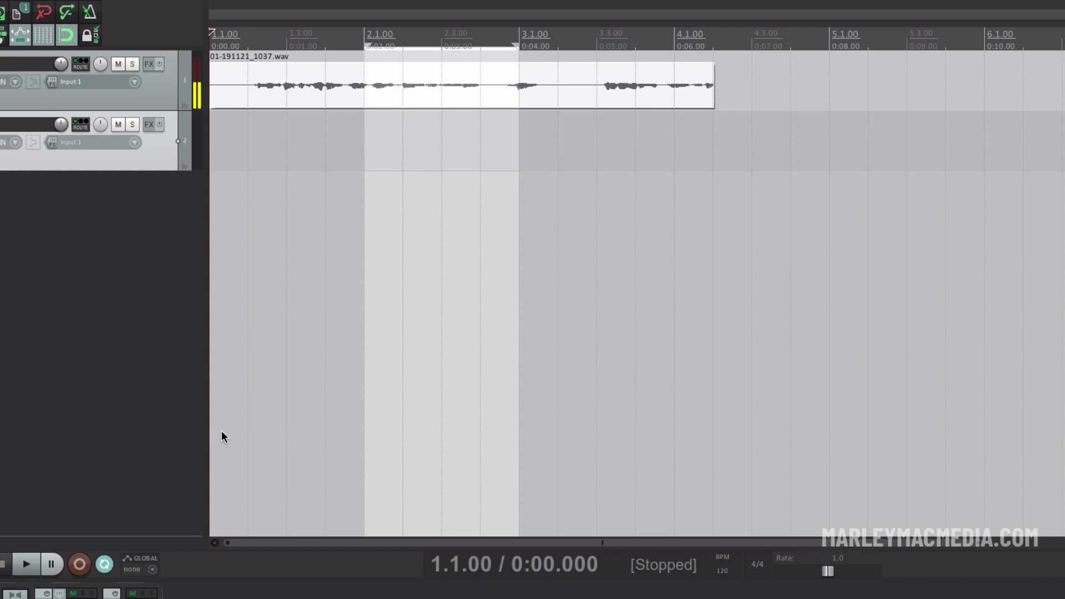
left_click(105, 562)
Play the recorded take from 2.3.00 and stop.
left_click(441, 77)
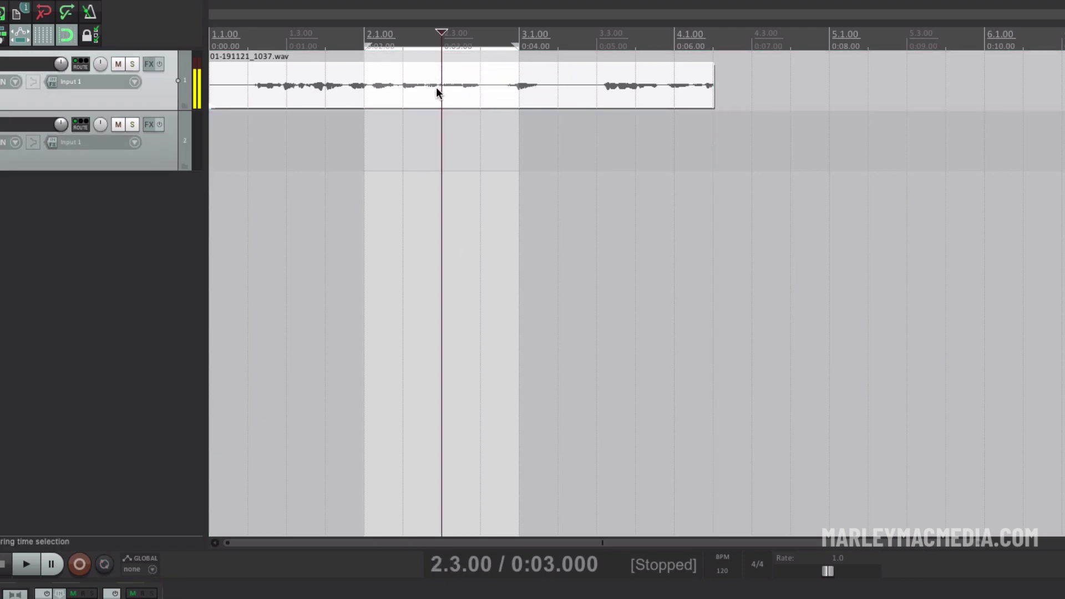
key("space")
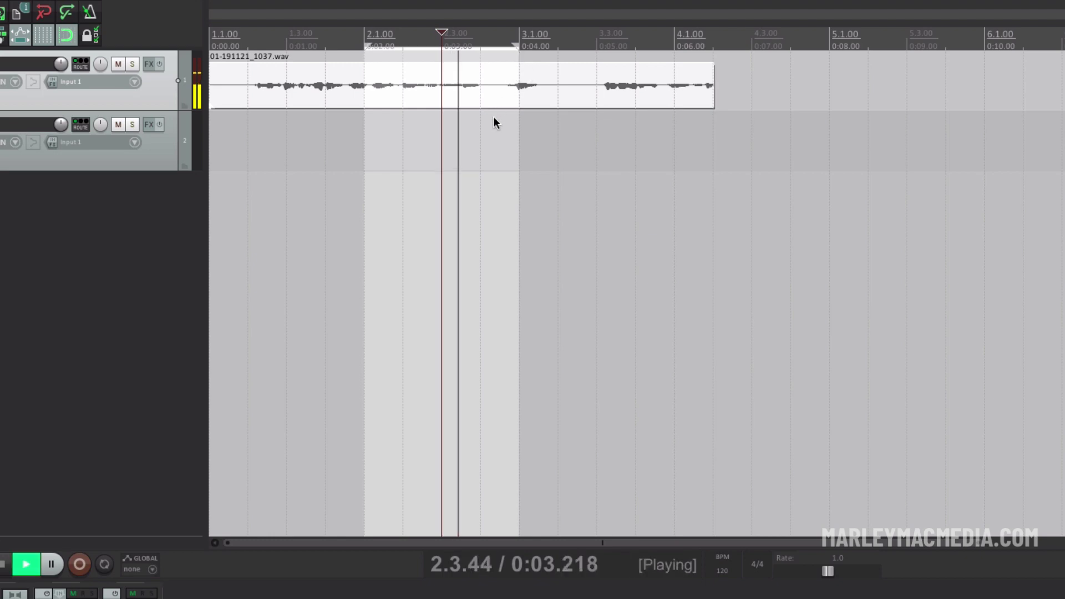
key("space")
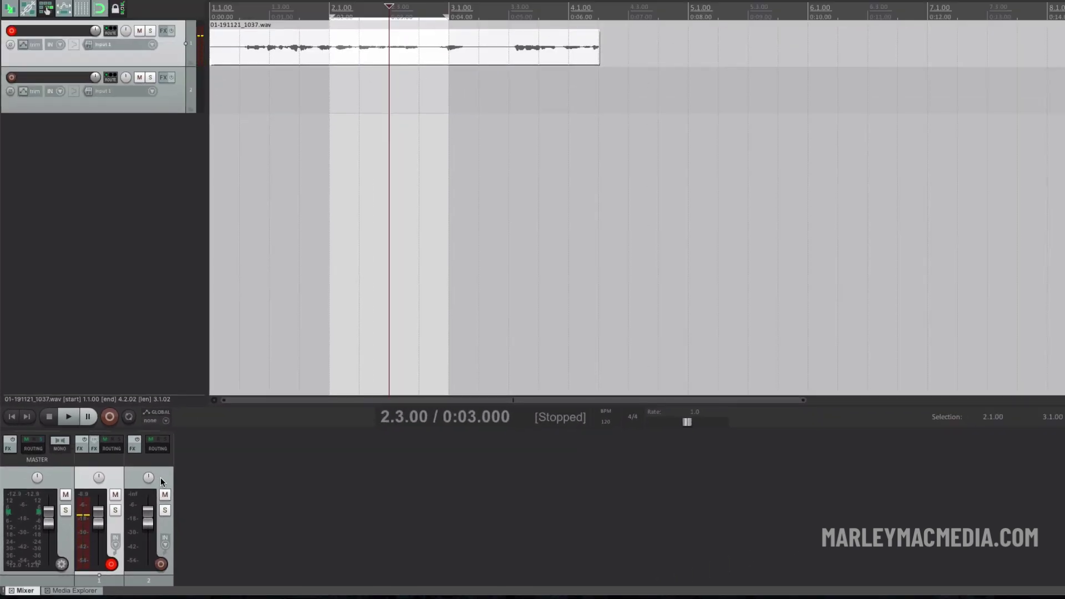
Turn off Track 1's Mute and Solo in the mixer and disarm its record-arm button.
left_click(115, 495)
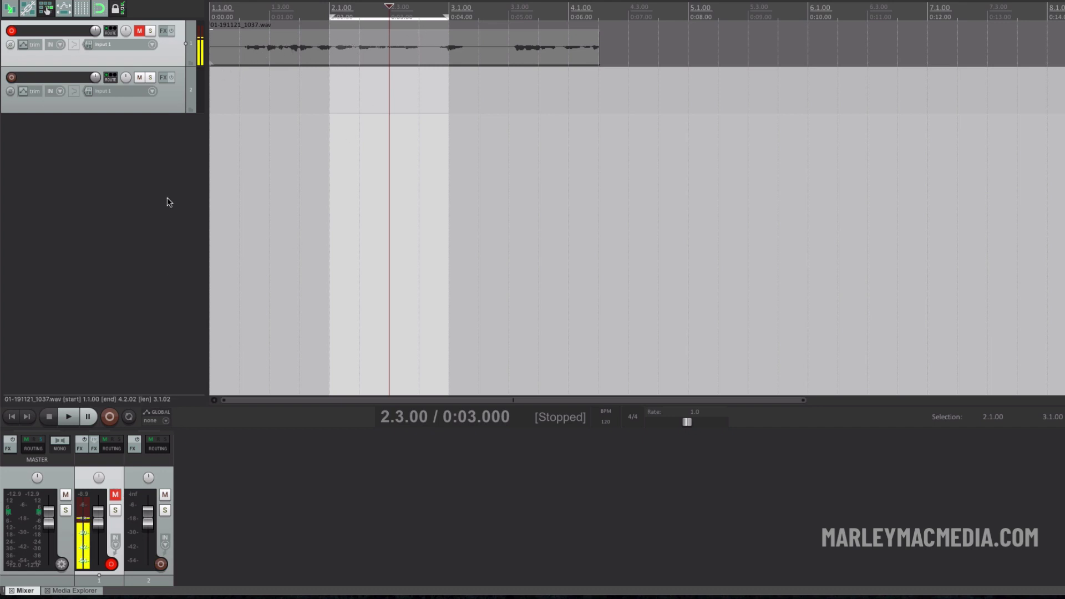
left_click(116, 495)
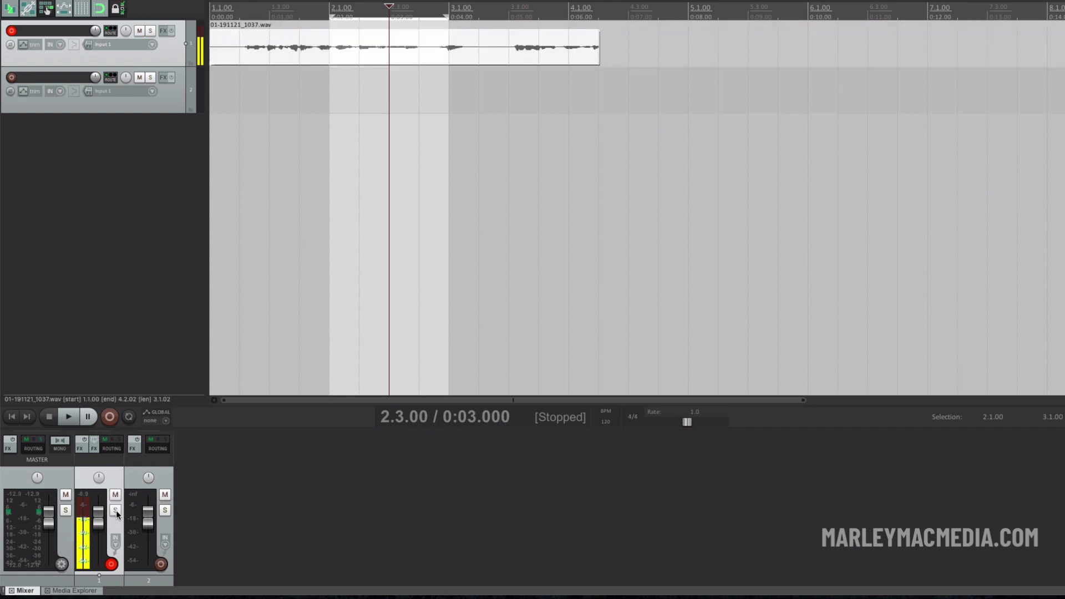
left_click(115, 511)
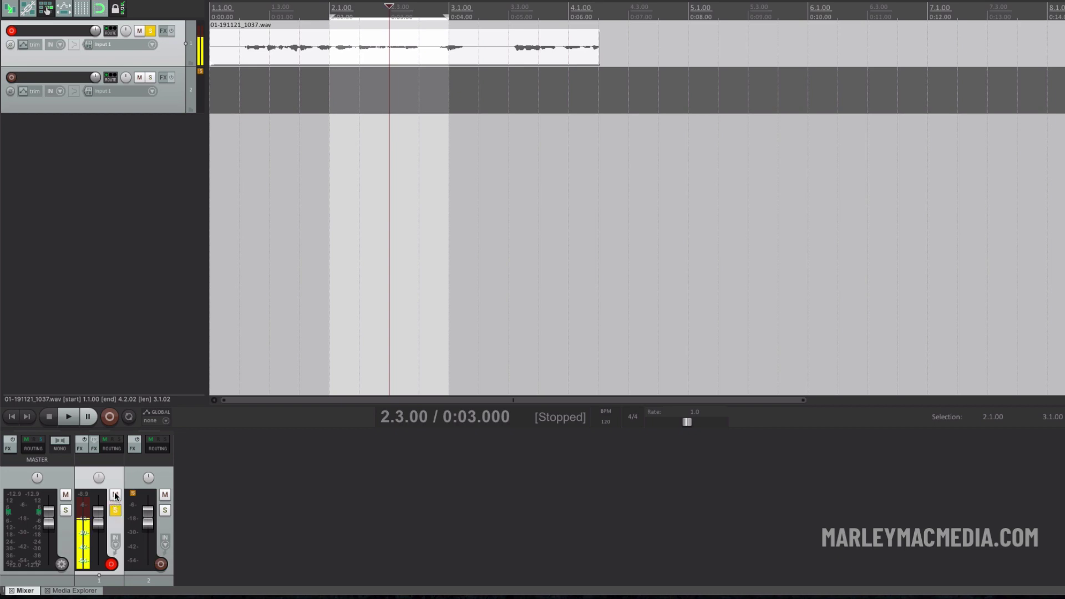
left_click(115, 495)
left_click(115, 510)
left_click(115, 495)
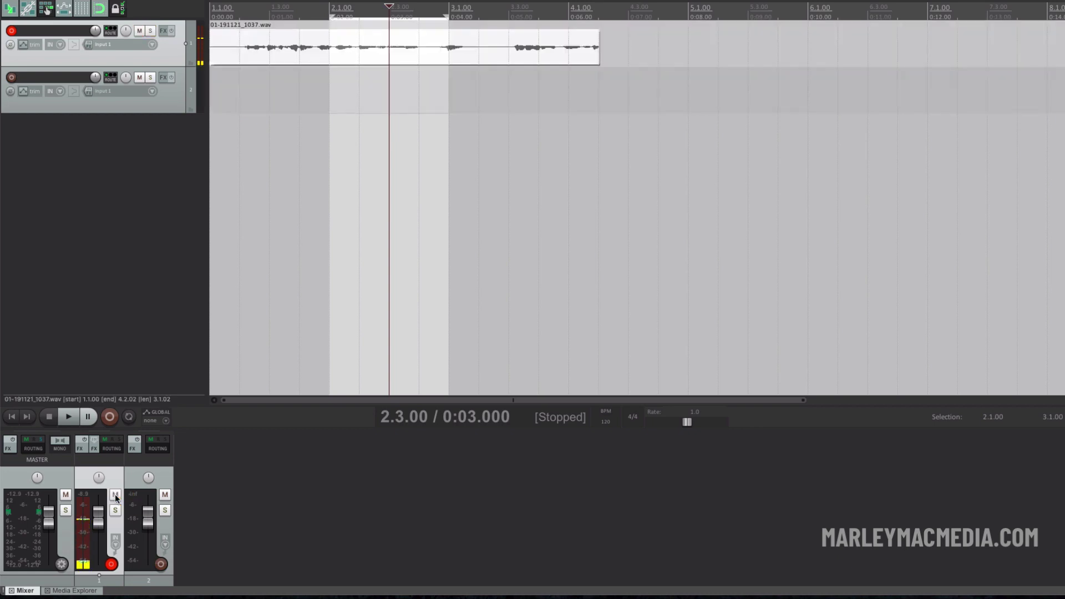
left_click(111, 565)
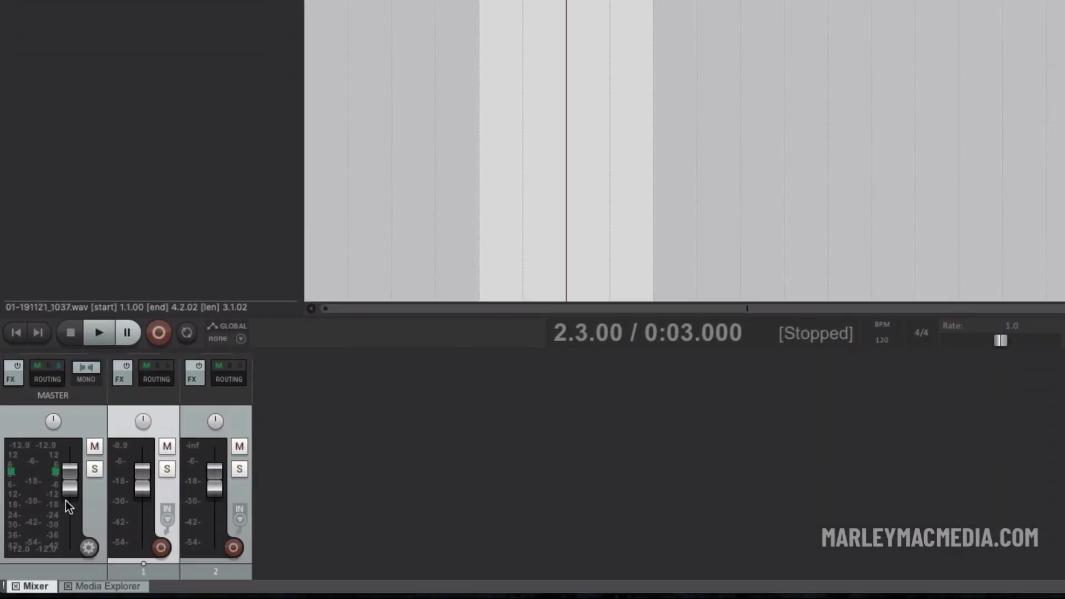
Select the MASTER strip in the mixer.
left_click(29, 431)
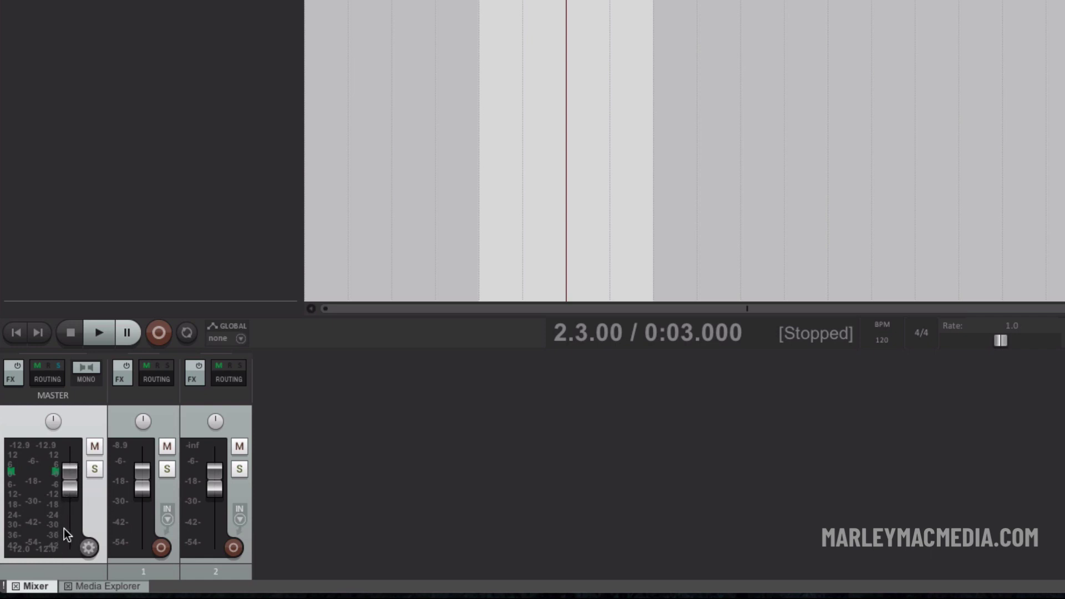
mouse_move(72, 474)
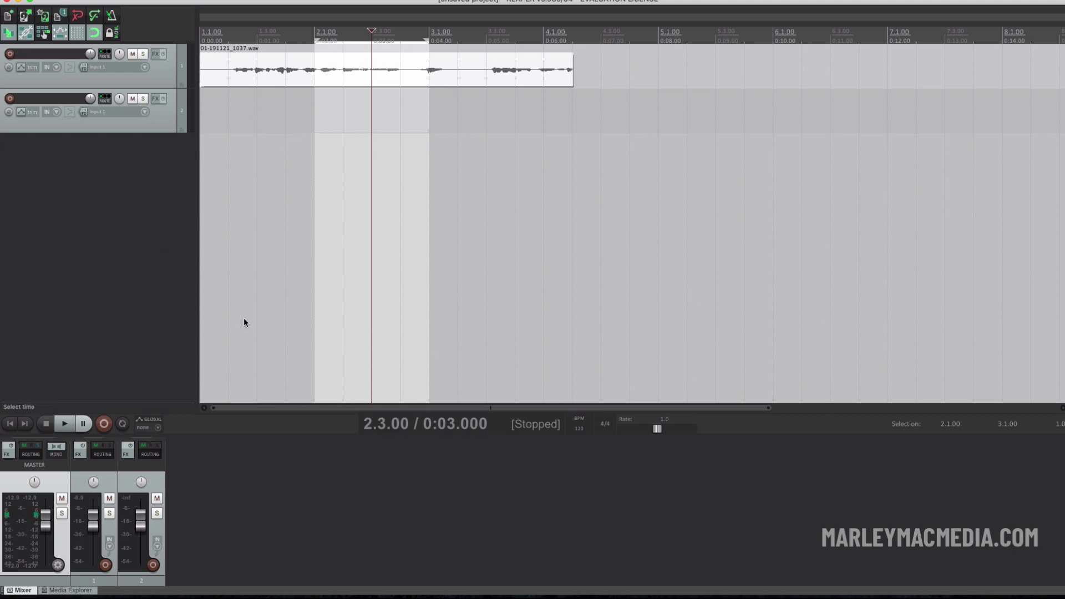
right_click(255, 79)
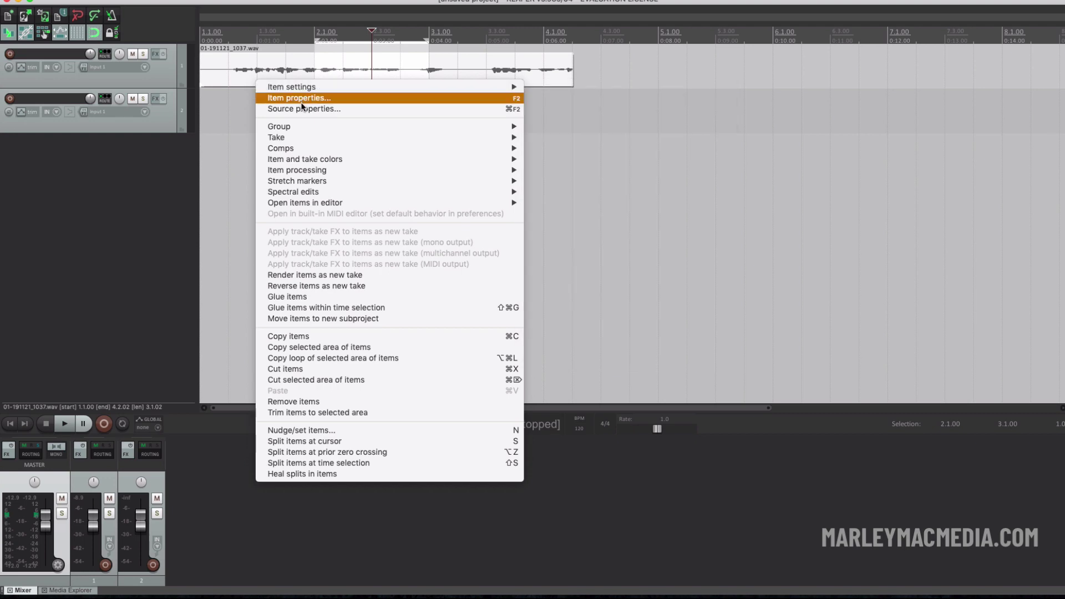
mouse_move(302, 129)
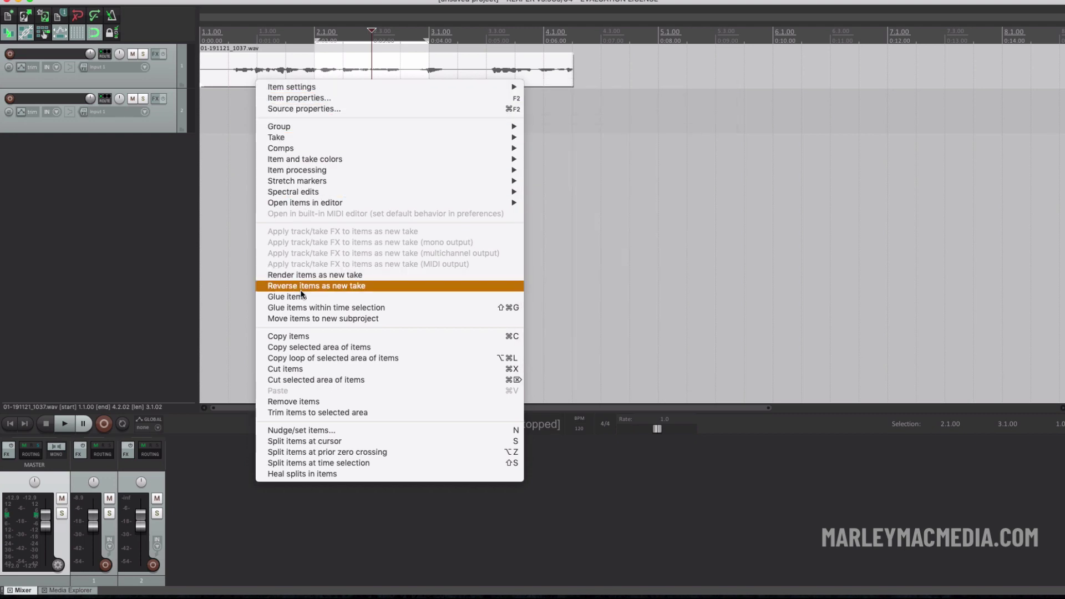
left_click(300, 337)
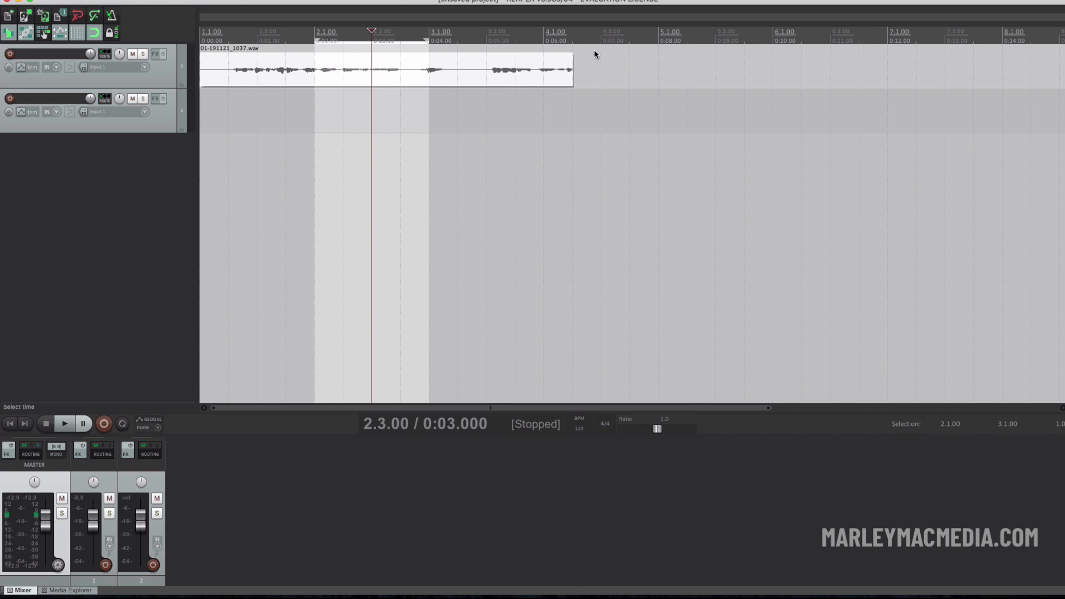
left_click(599, 46)
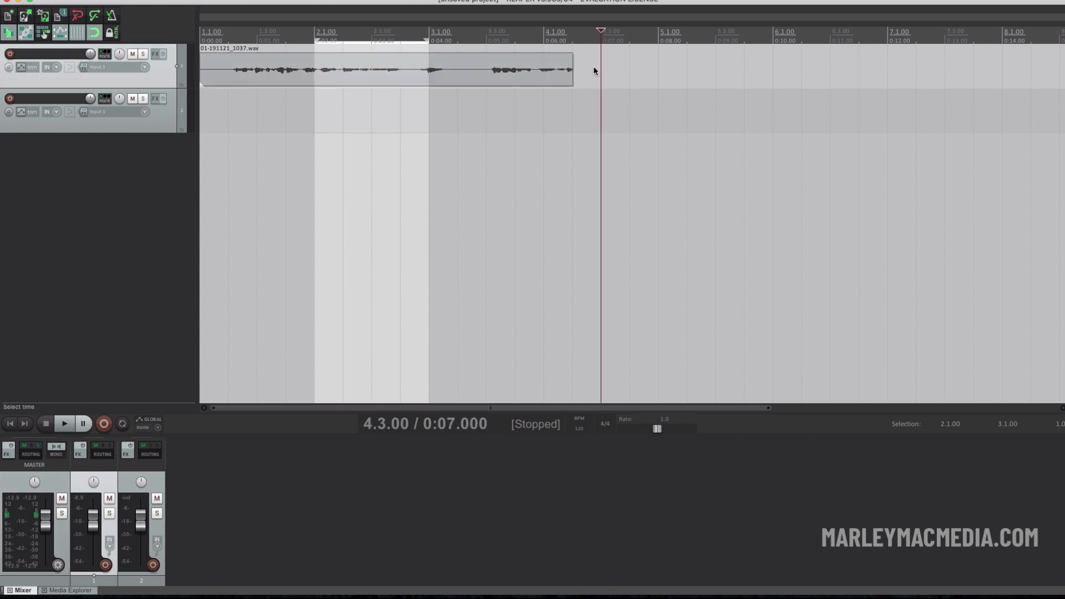
right_click(602, 58)
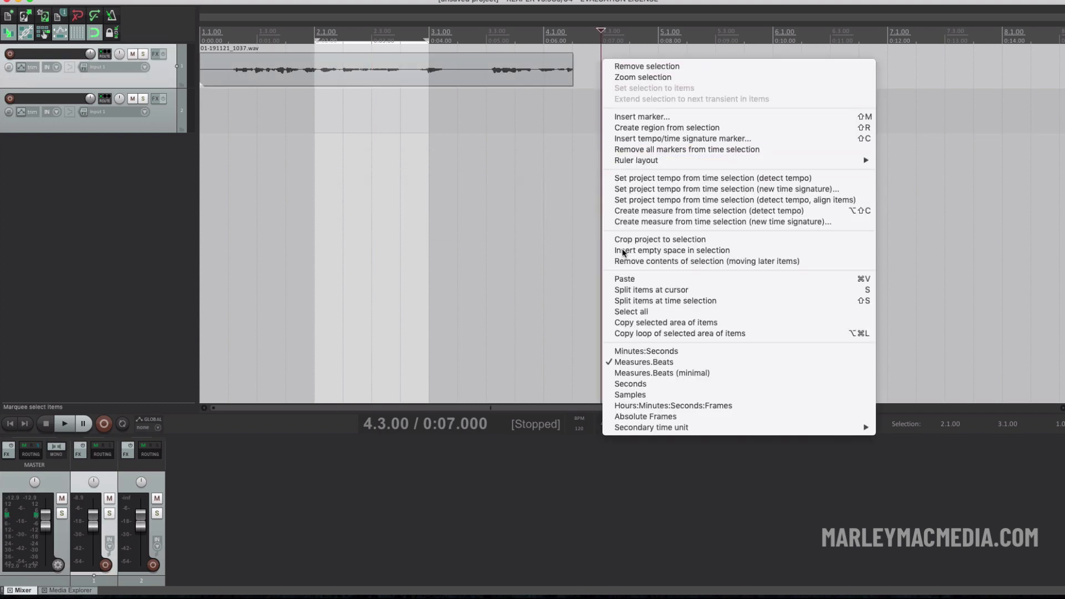
left_click(626, 278)
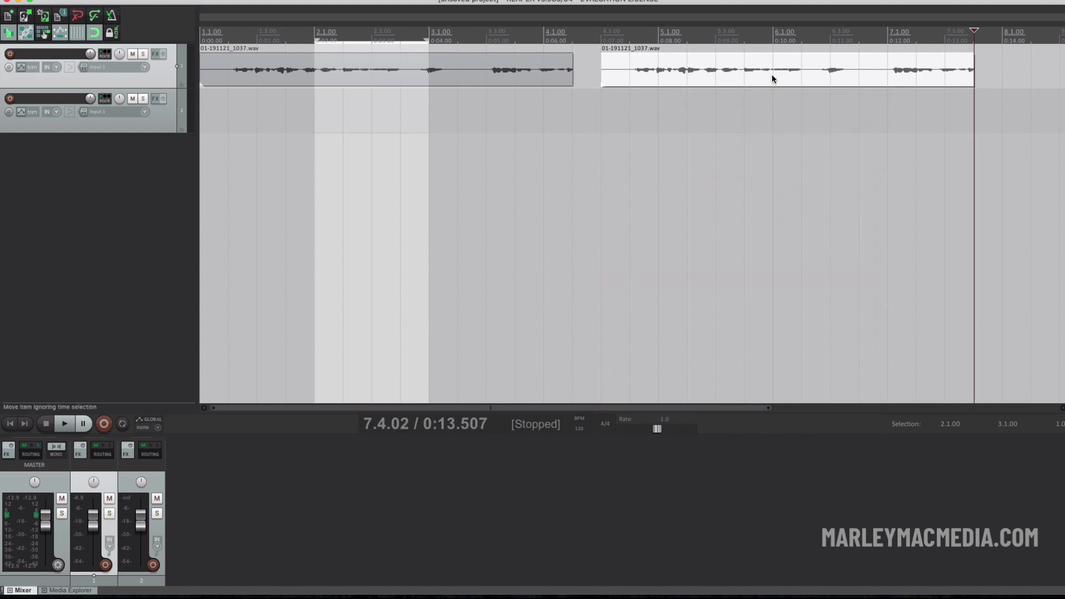
left_click(648, 69)
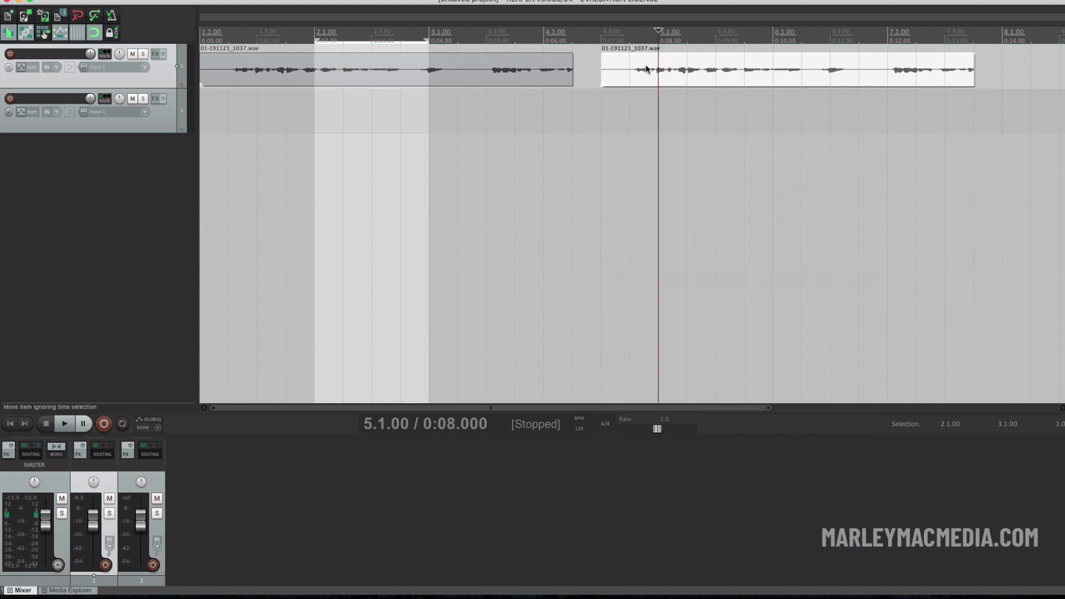
right_click(646, 68)
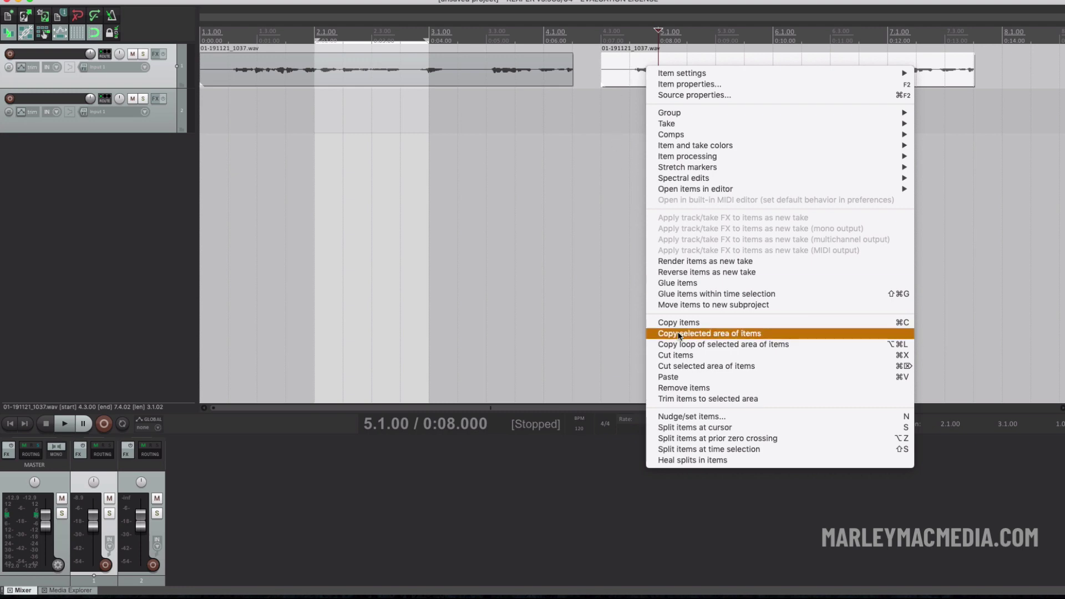
left_click(686, 388)
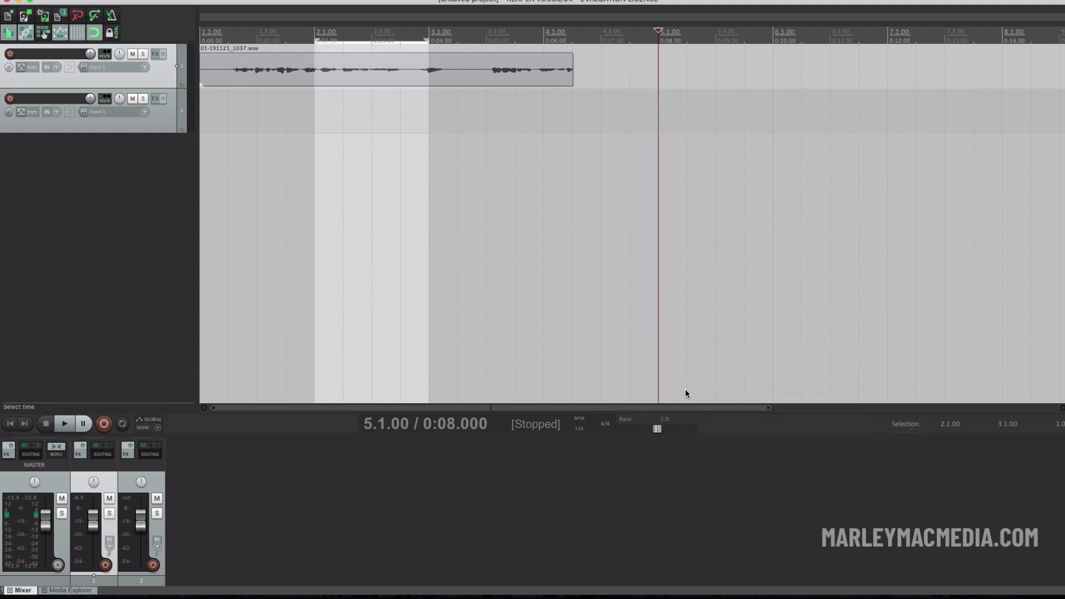
left_click_drag(659, 31, 605, 33)
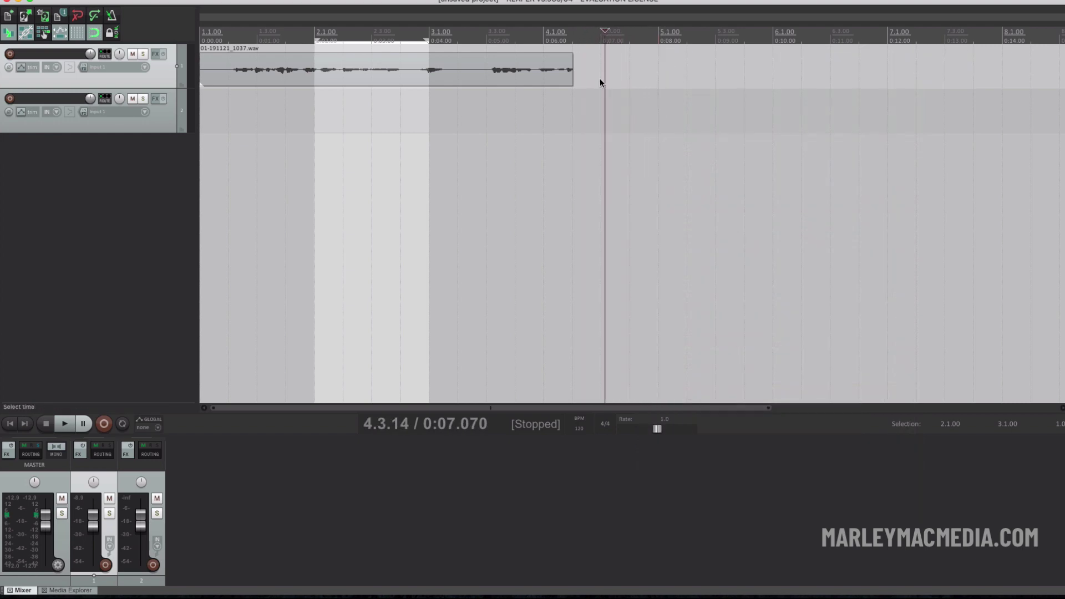
left_click(530, 75)
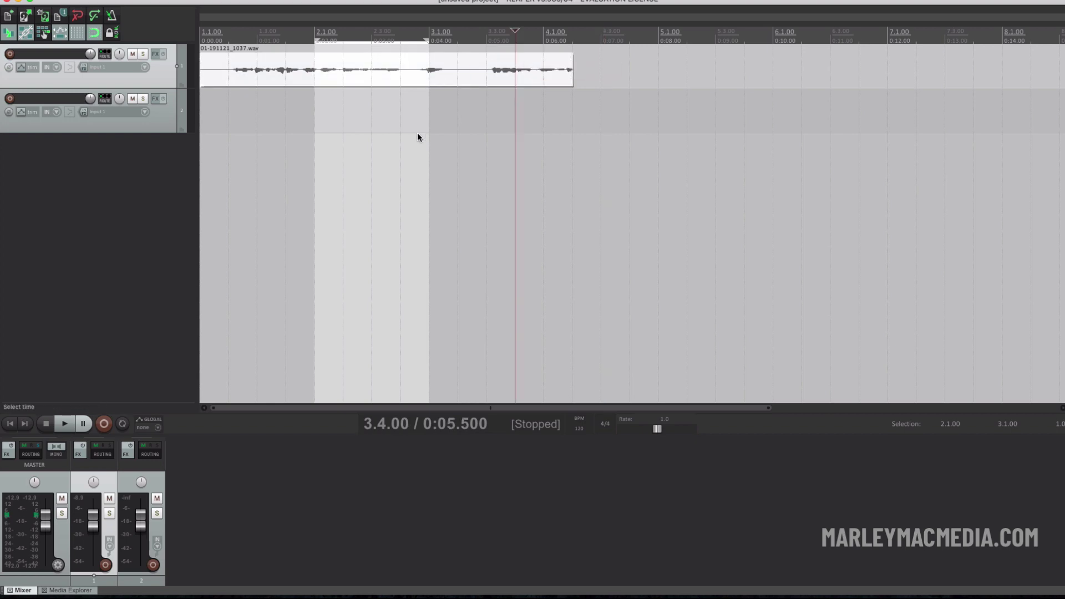
Delete the recorded voice item from Track 1, then open and dismiss the track context menu.
key("Delete")
right_click(95, 131)
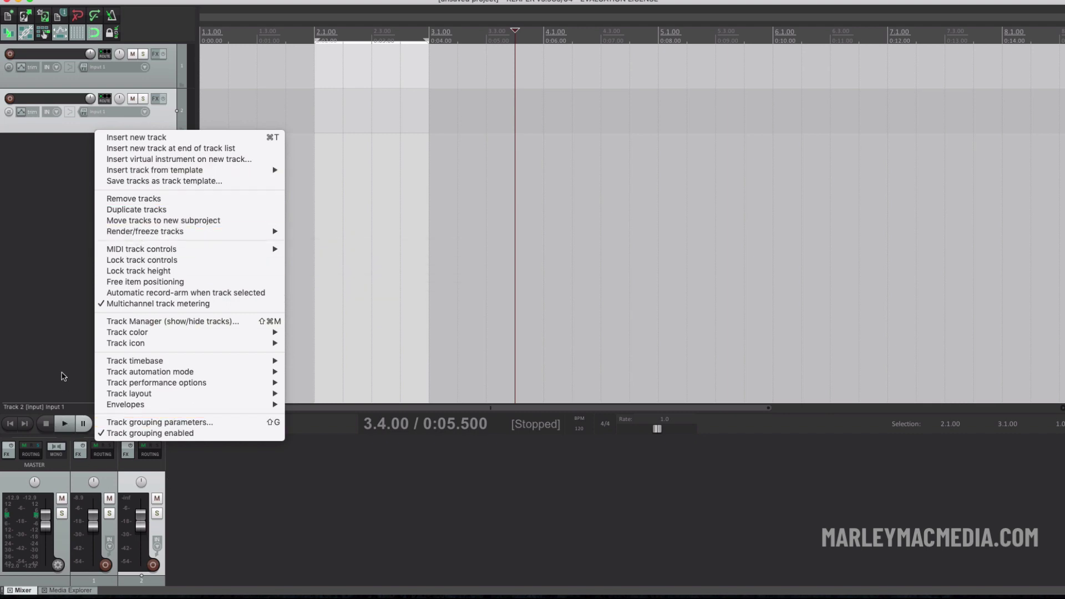
left_click(76, 368)
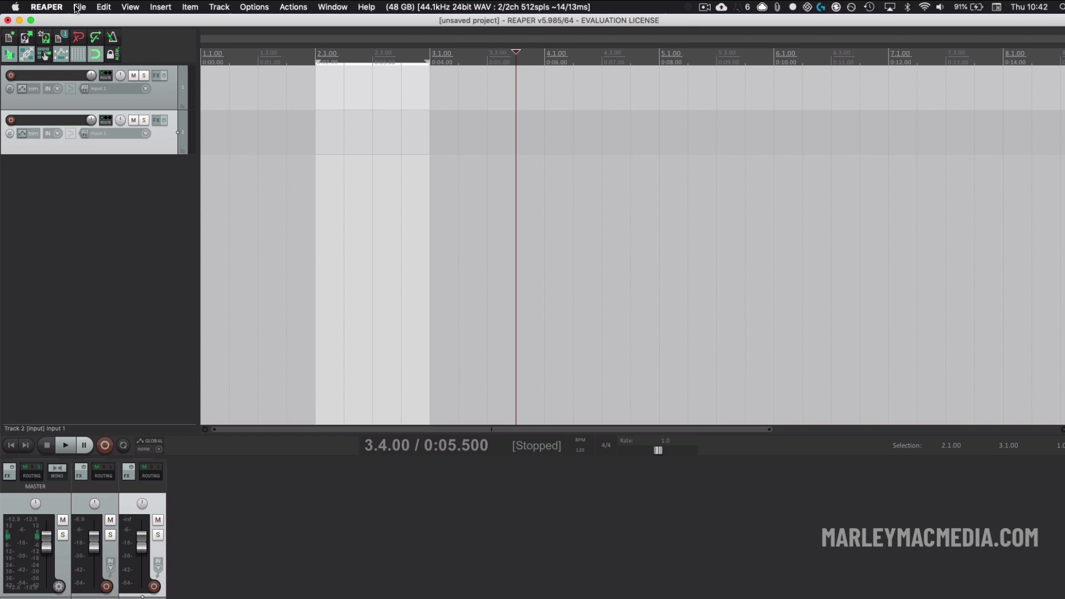
Open the File menu, then slide across the menu bar to the View menu.
left_click(79, 8)
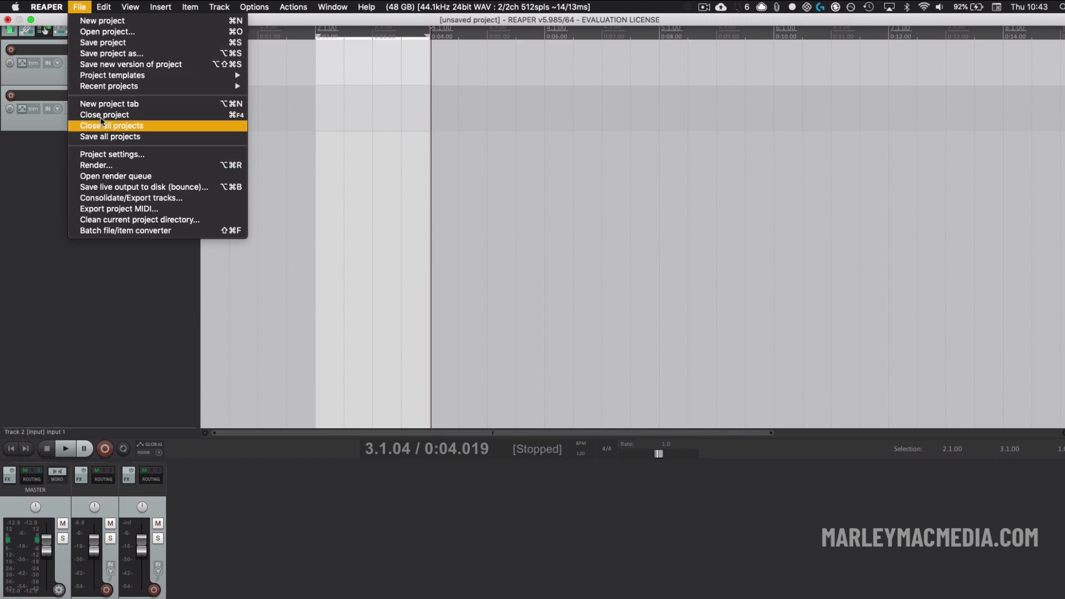
mouse_move(107, 7)
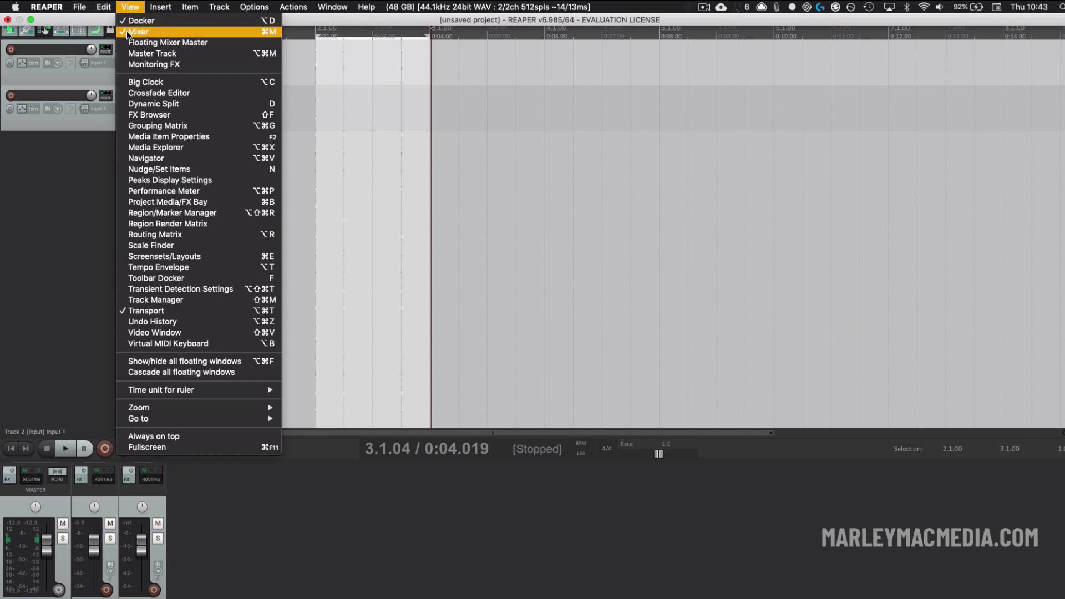
left_click(128, 33)
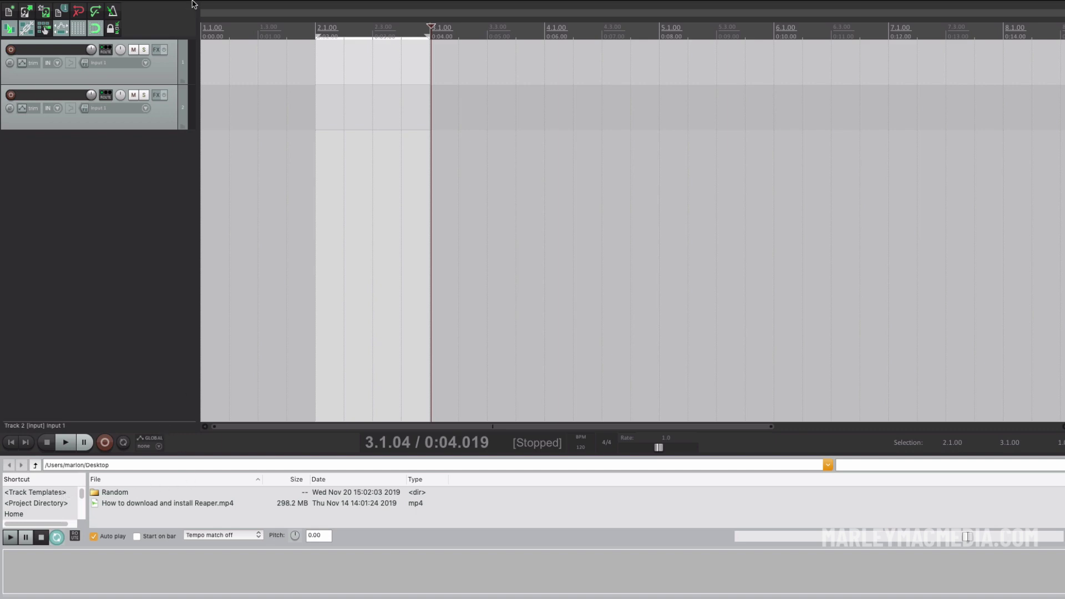
mouse_move(194, 3)
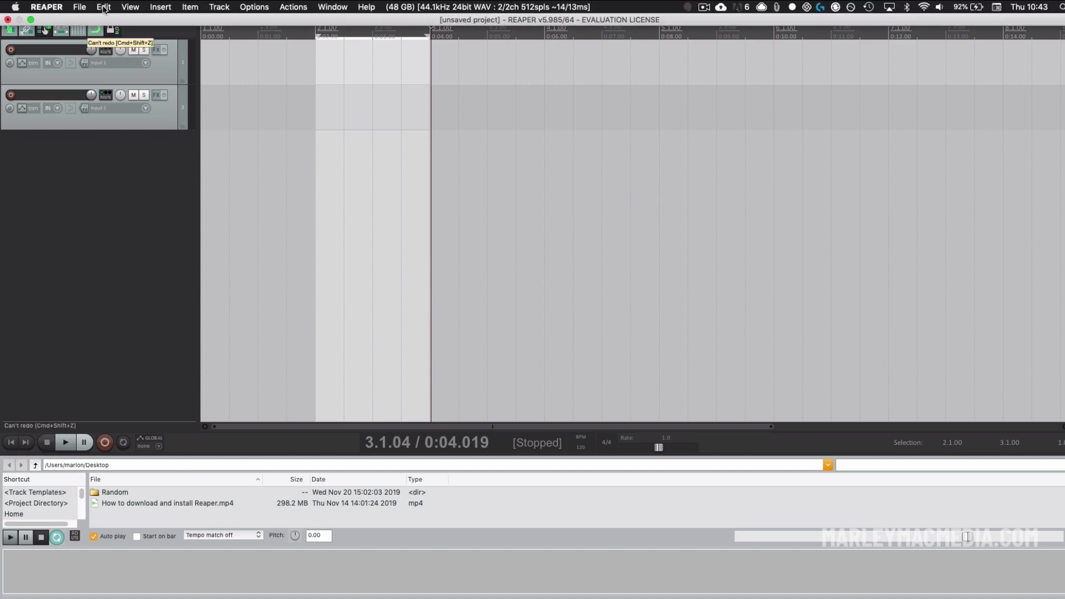
left_click(128, 8)
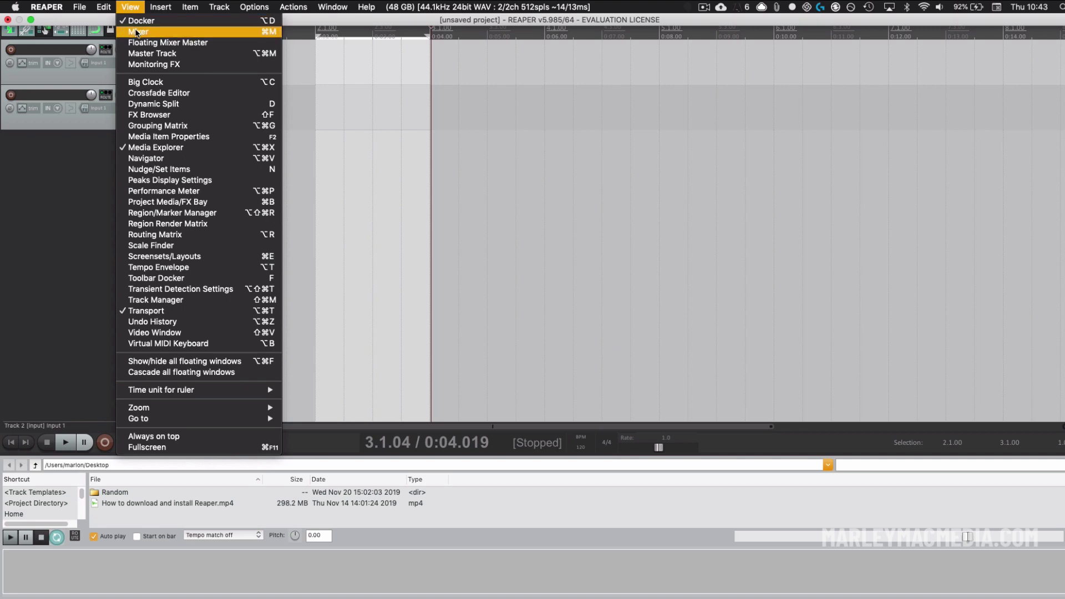
left_click(138, 33)
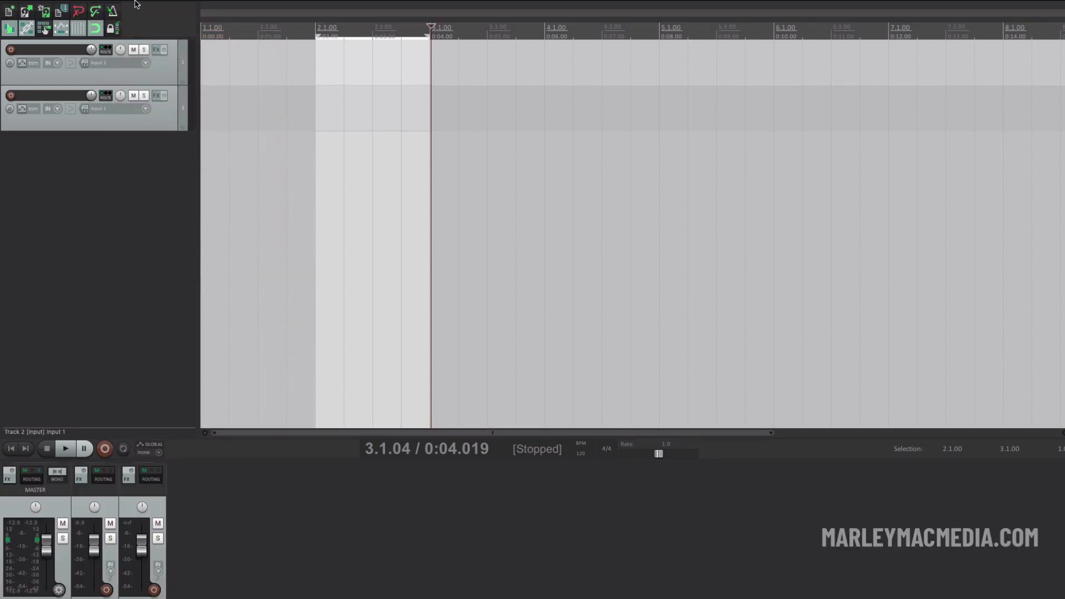
left_click(130, 7)
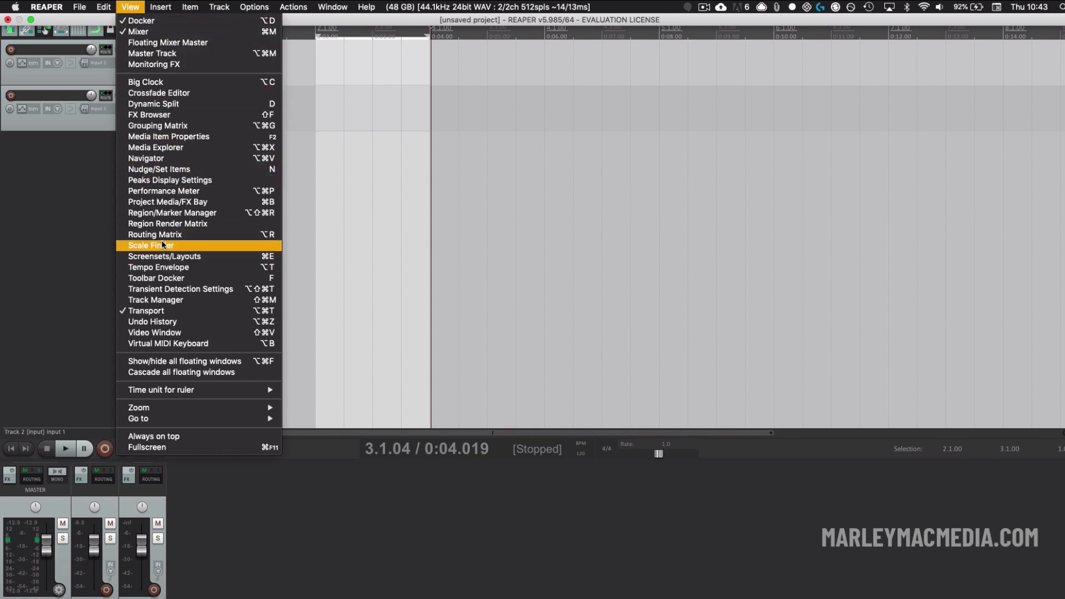
Open the Help menu and show its Documentation submenu.
mouse_move(370, 8)
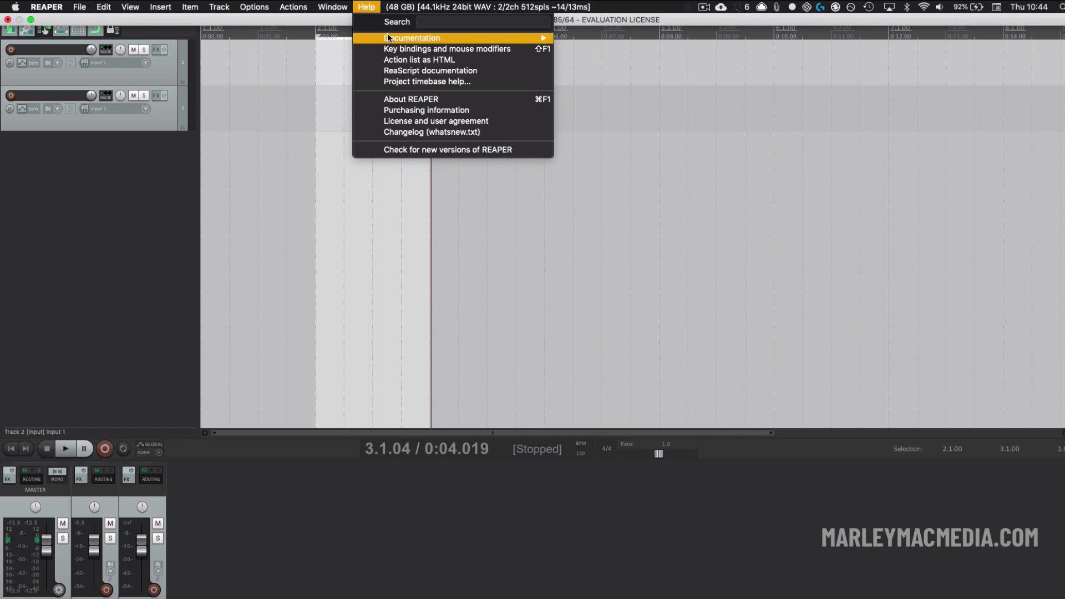
mouse_move(388, 35)
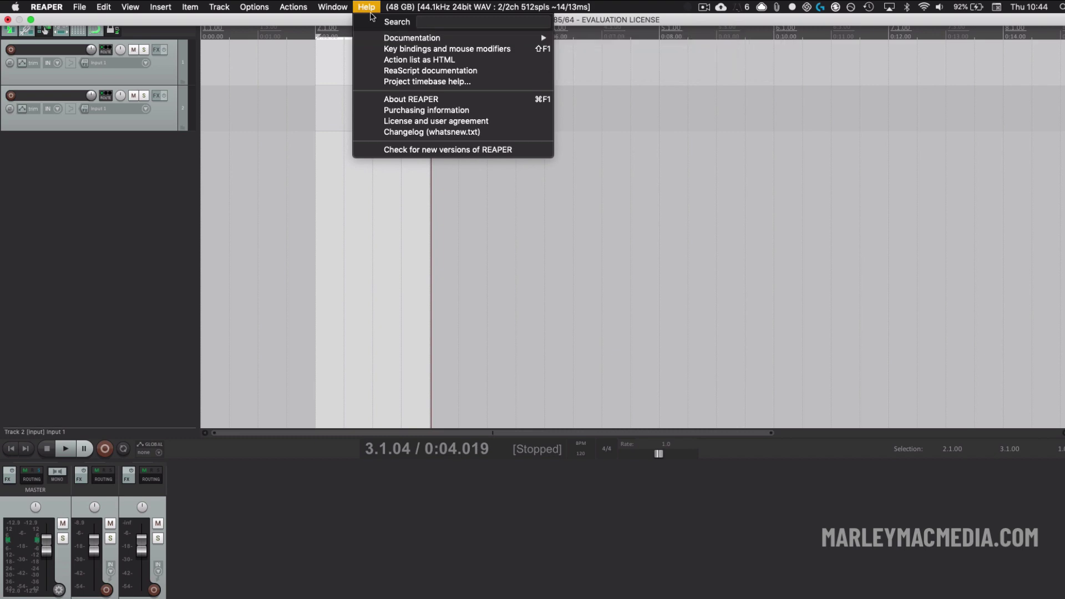
Dismiss the open Help menu by clicking an empty spot in the arrange view.
left_click(261, 170)
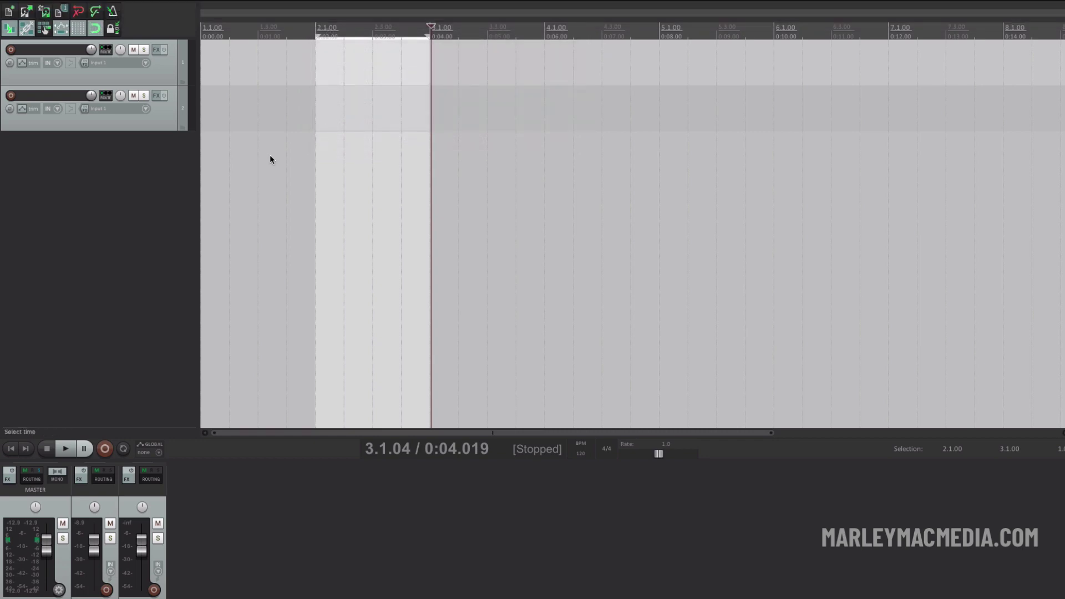